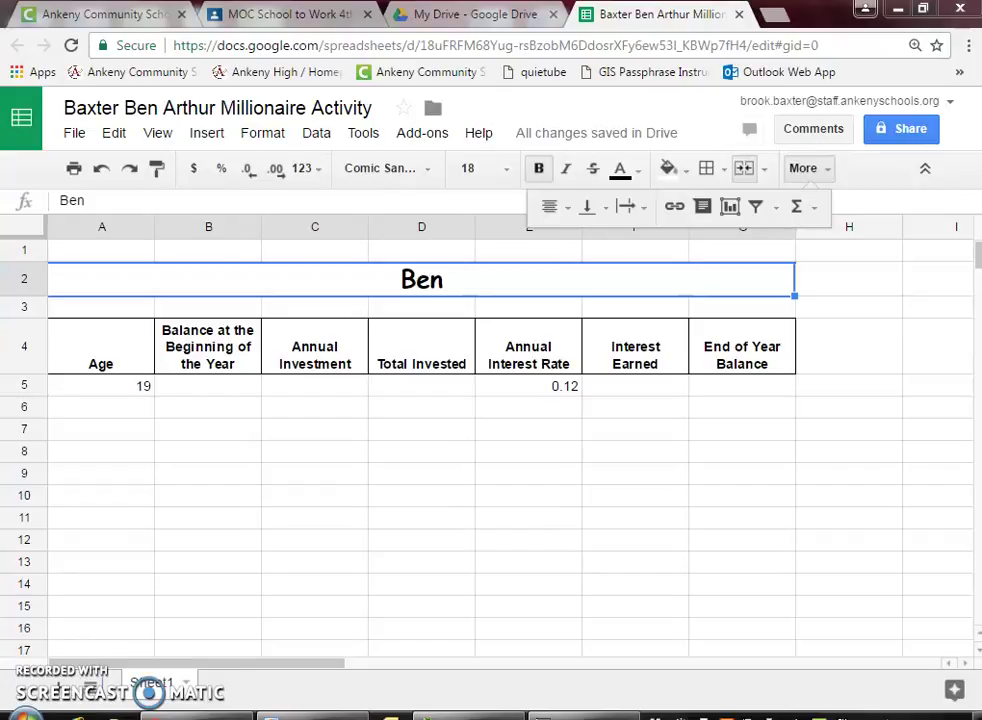
Narrow the Age column and enter the ages 20 and 21 in cells A6 and A7.
{"action": "left_click_drag", "start_coordinate": [153, 228], "coordinate": [107, 227]}
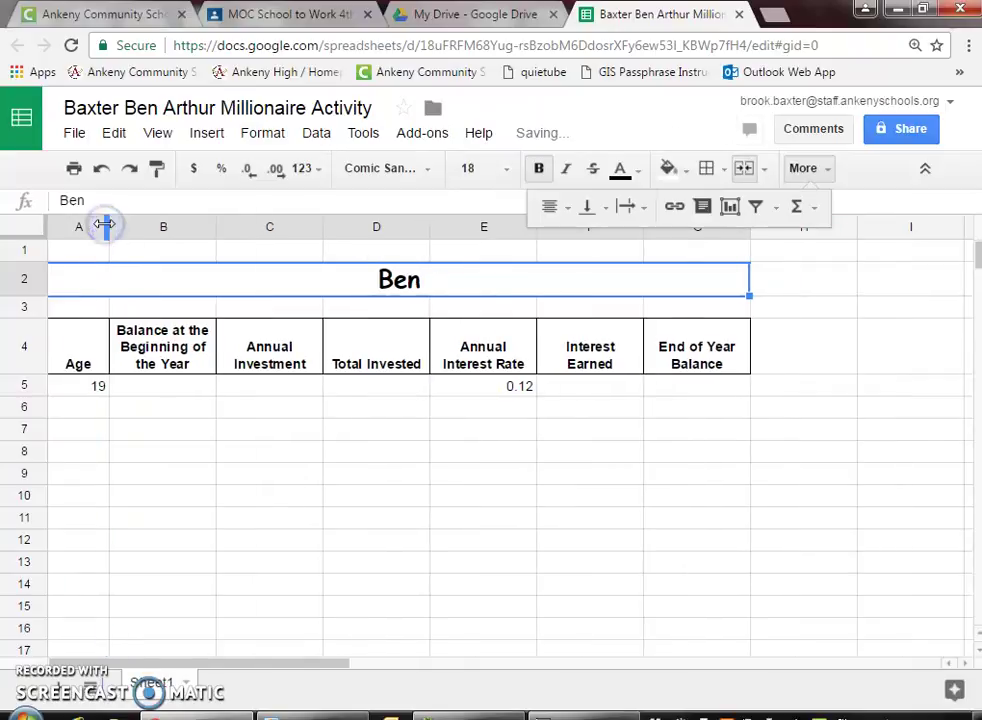
{"action": "left_click", "coordinate": [90, 415]}
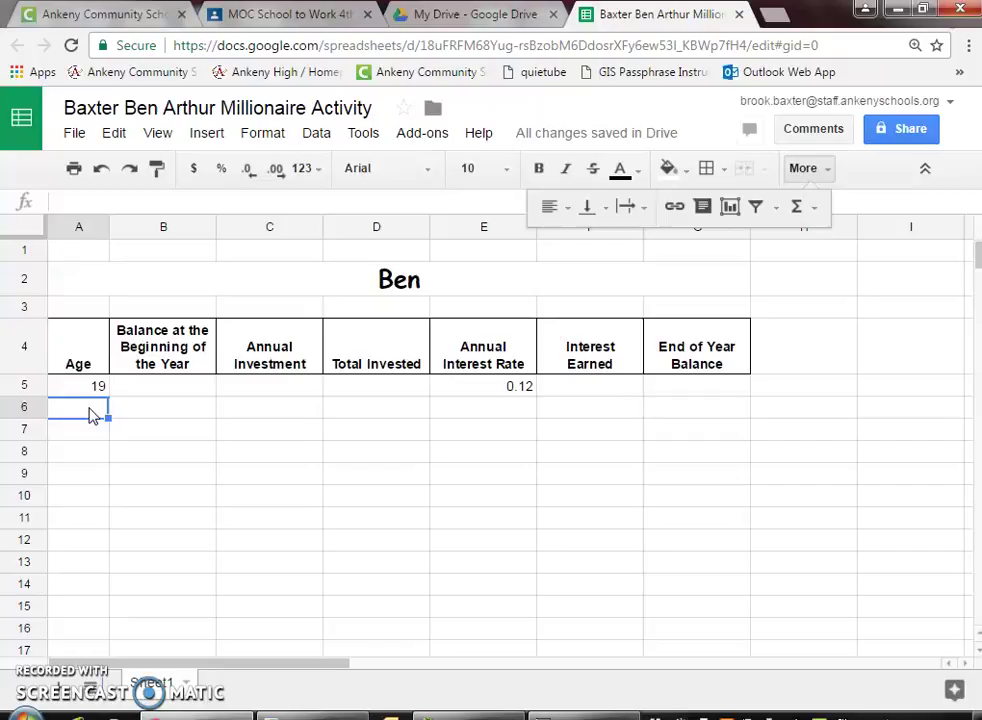
{"action": "type", "text": "20"}
{"action": "key", "text": "Return"}
{"action": "type", "text": "21"}
{"action": "key", "text": "Return"}
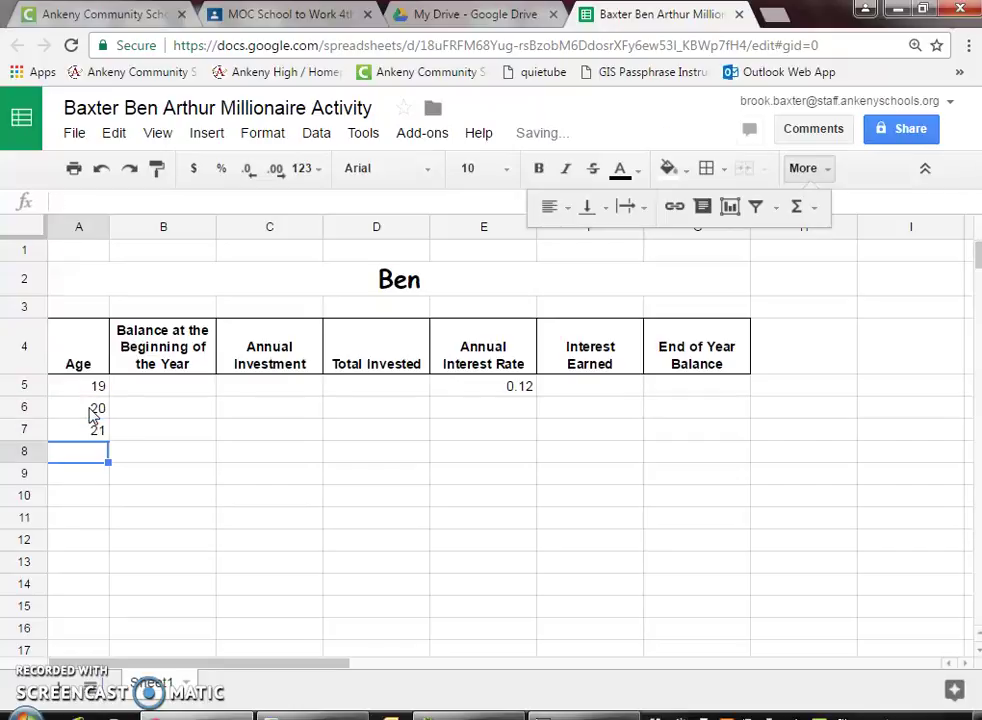
Extend the age series from A5:A7 down the column to age 65 in cell A51.
{"action": "left_click", "coordinate": [97, 387]}
{"action": "left_click_drag", "start_coordinate": [97, 387], "coordinate": [95, 432]}
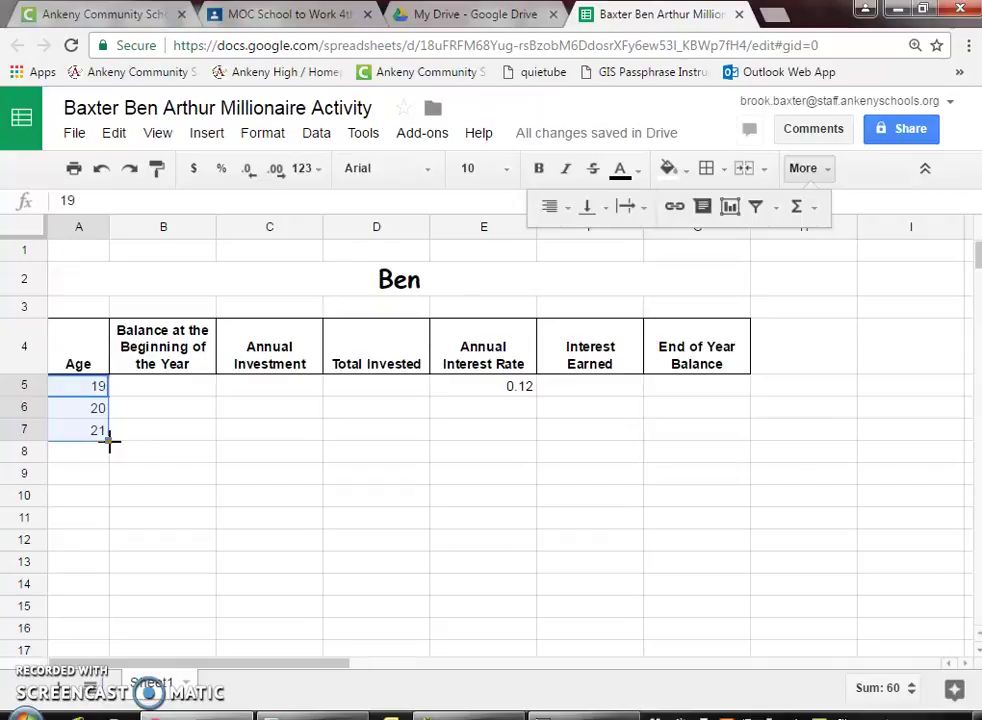
{"action": "left_click_drag", "start_coordinate": [110, 440], "coordinate": [81, 464]}
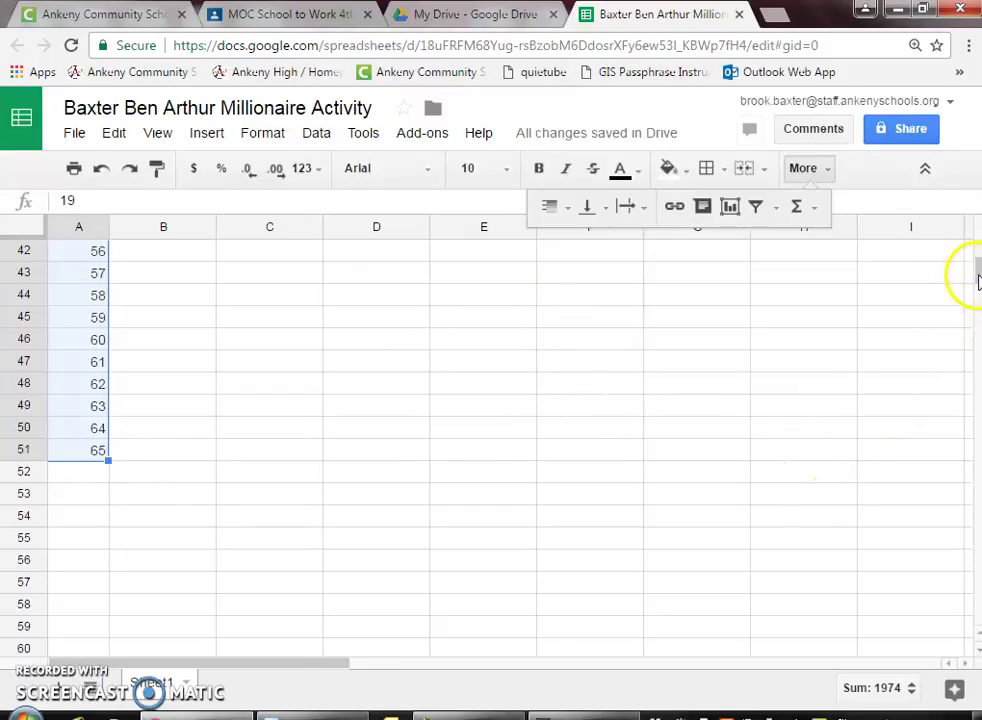
{"action": "left_click_drag", "start_coordinate": [975, 274], "coordinate": [978, 256]}
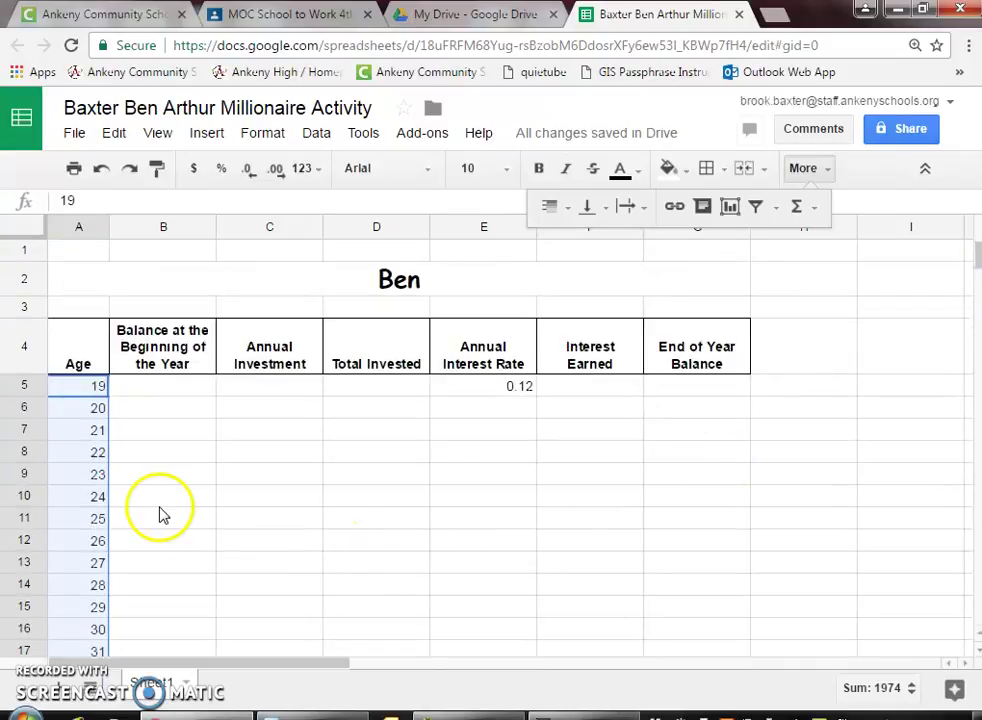
Center the contents of the whole Age column horizontally.
{"action": "left_click", "coordinate": [72, 452]}
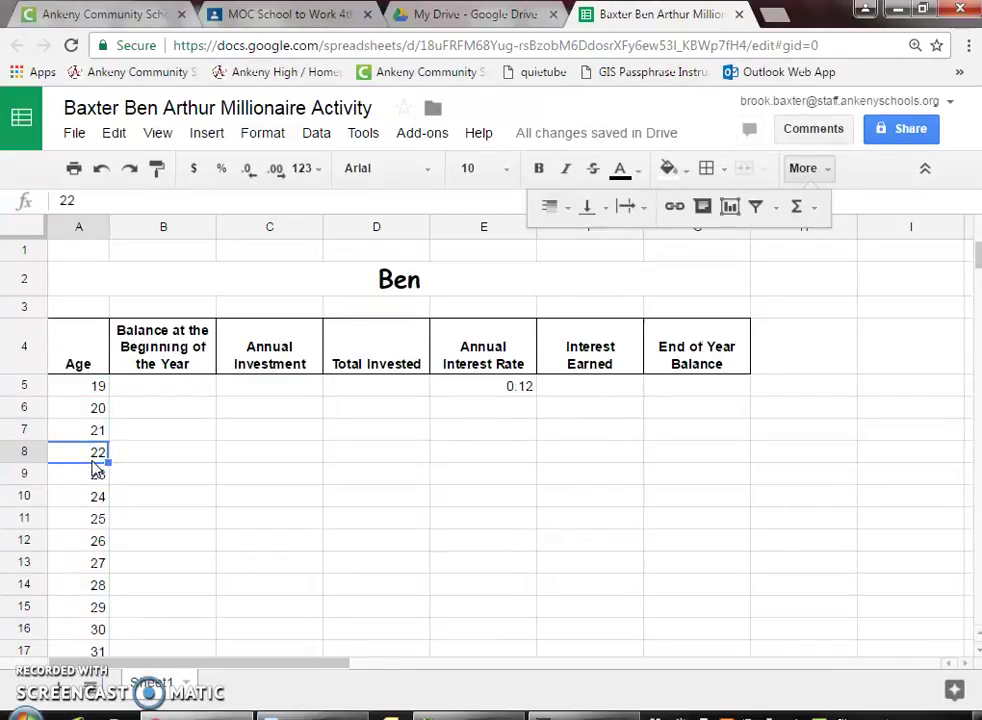
{"action": "left_click", "coordinate": [87, 390]}
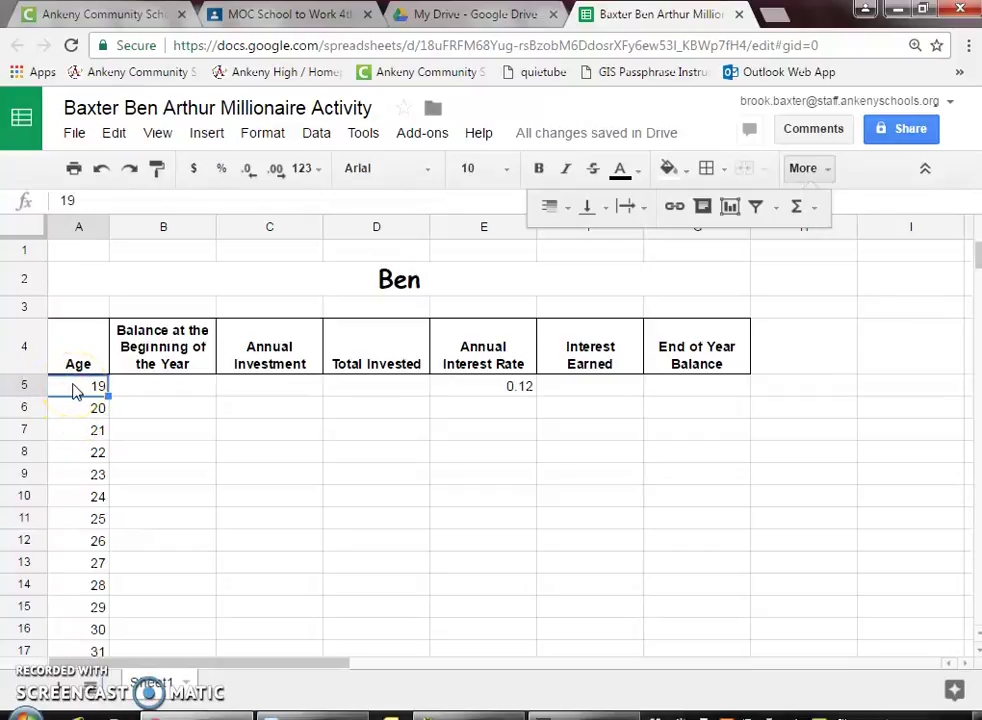
{"action": "left_click", "coordinate": [78, 228]}
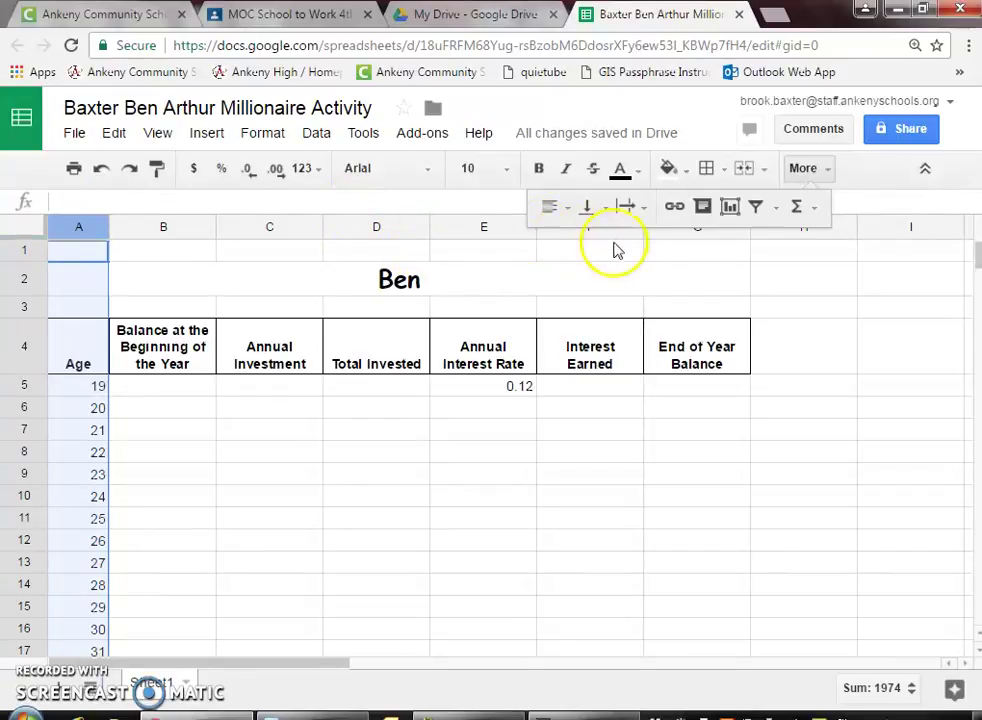
{"action": "left_click", "coordinate": [562, 208]}
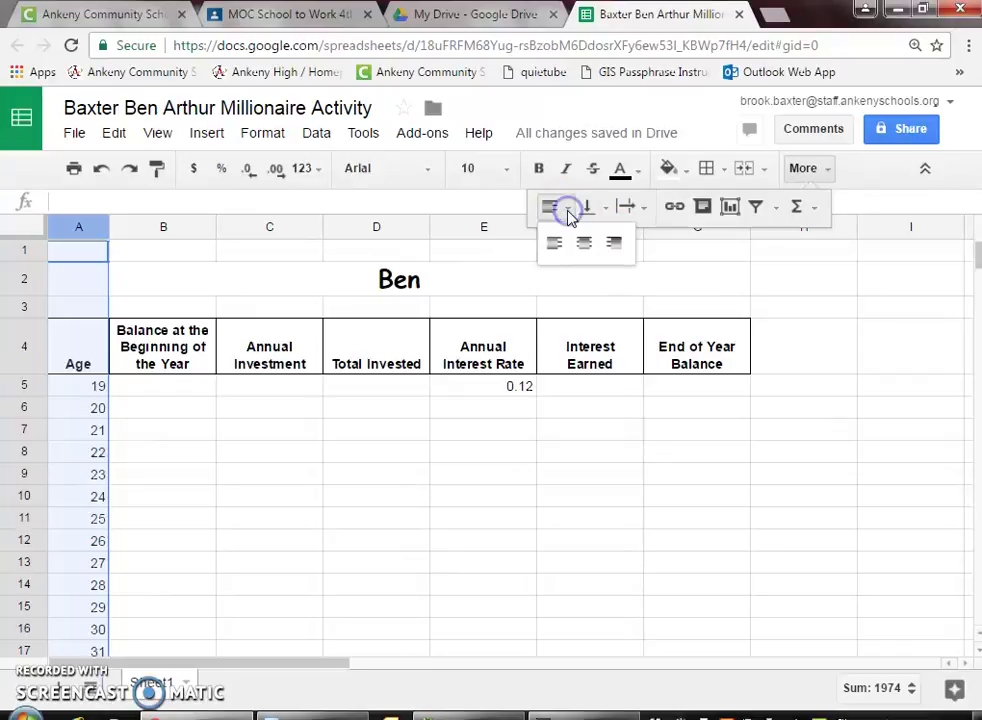
{"action": "left_click", "coordinate": [592, 244]}
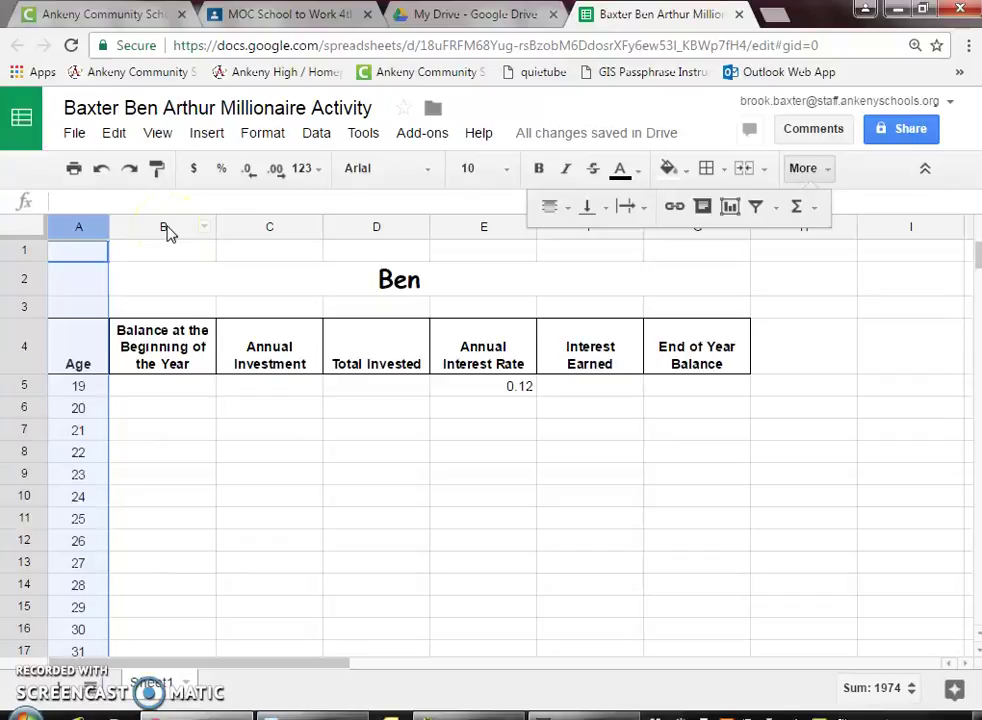
Format columns B through D and columns F and G as currency.
{"action": "left_click", "coordinate": [811, 208]}
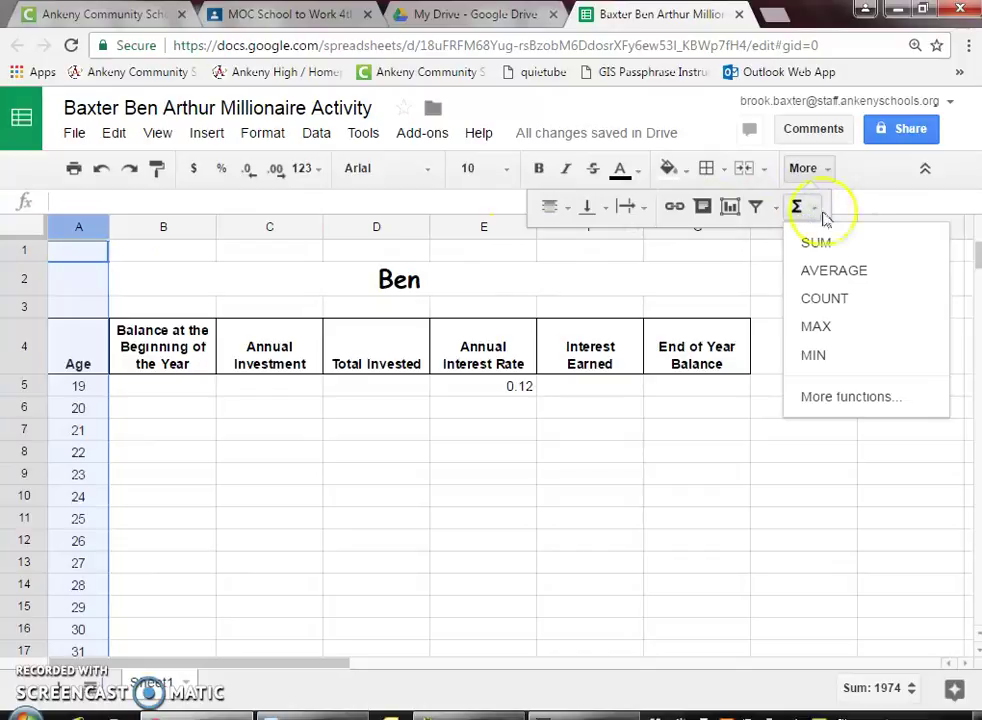
{"action": "left_click", "coordinate": [828, 172]}
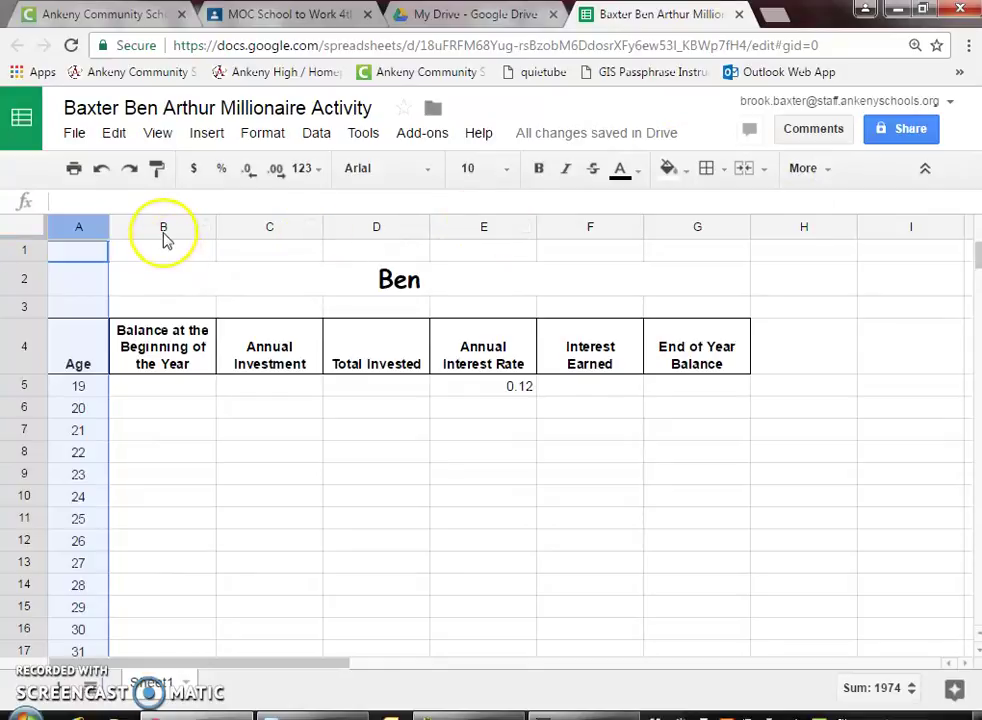
{"action": "mouse_move", "coordinate": [166, 229]}
{"action": "left_mouse_down"}
{"action": "mouse_move", "coordinate": [162, 221]}
{"action": "mouse_move", "coordinate": [346, 210]}
{"action": "left_mouse_up"}
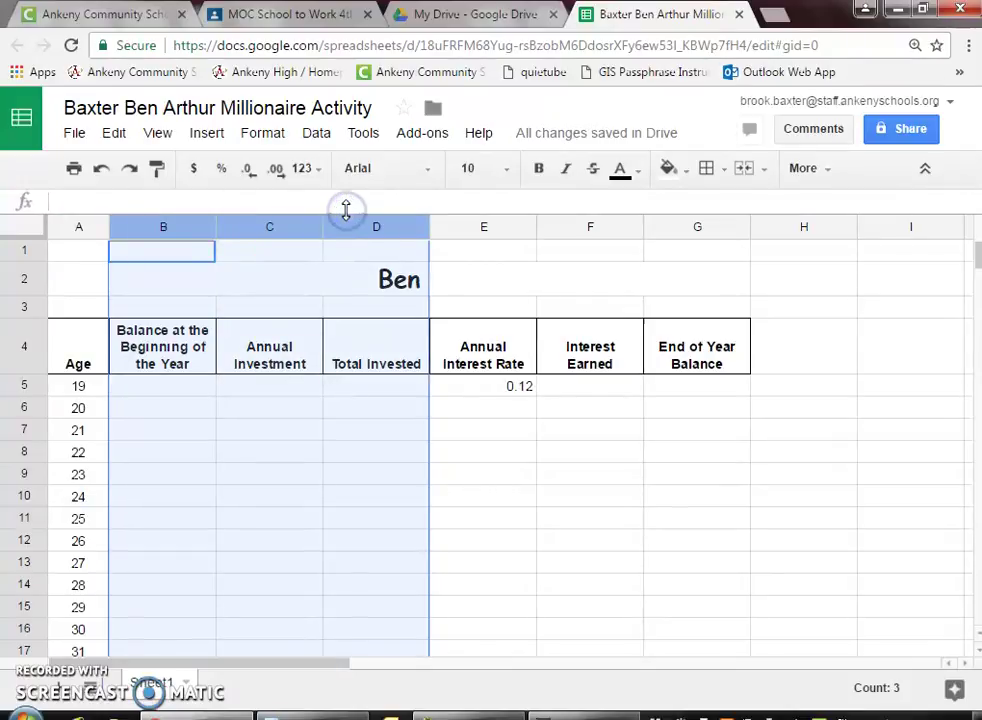
{"action": "left_click", "coordinate": [195, 175]}
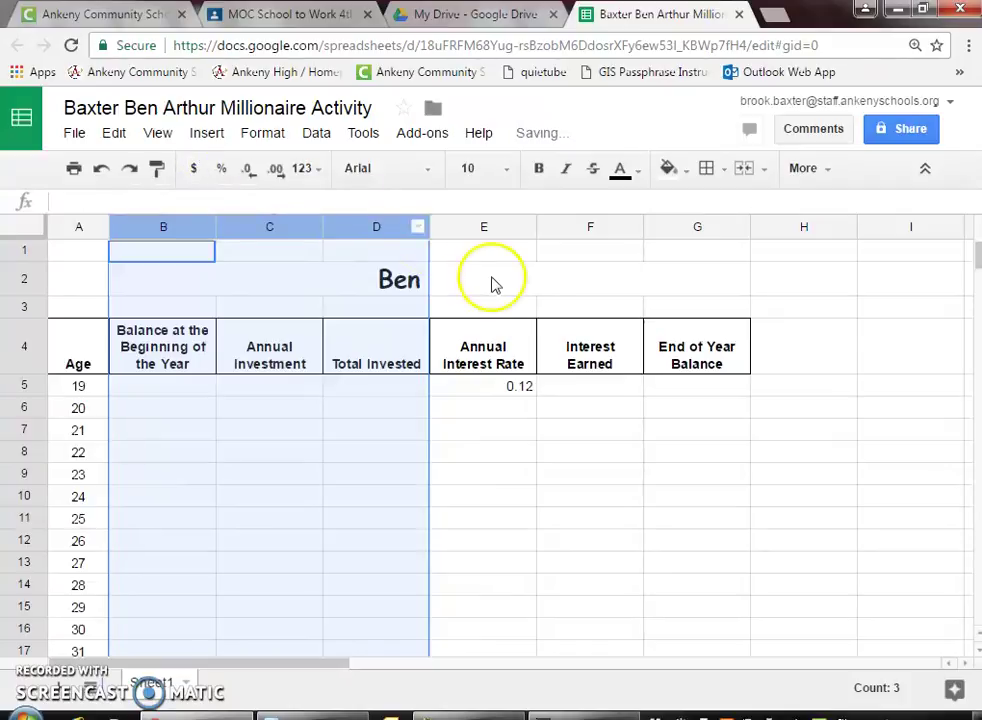
{"action": "left_click", "coordinate": [596, 226]}
{"action": "left_click_drag", "start_coordinate": [596, 224], "coordinate": [692, 221]}
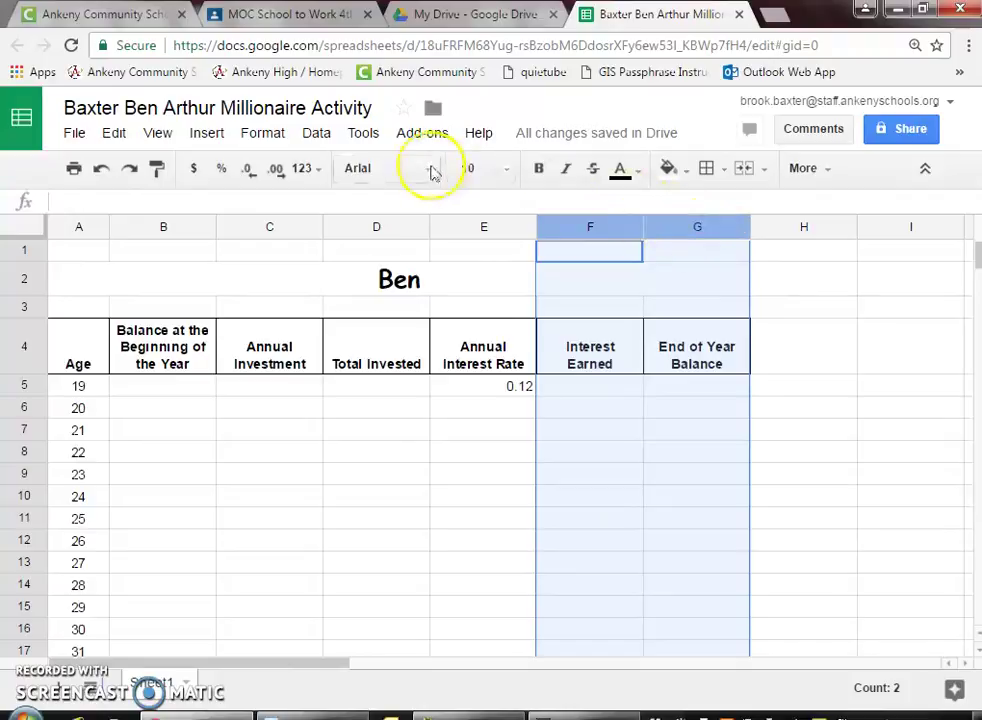
{"action": "left_click", "coordinate": [196, 169]}
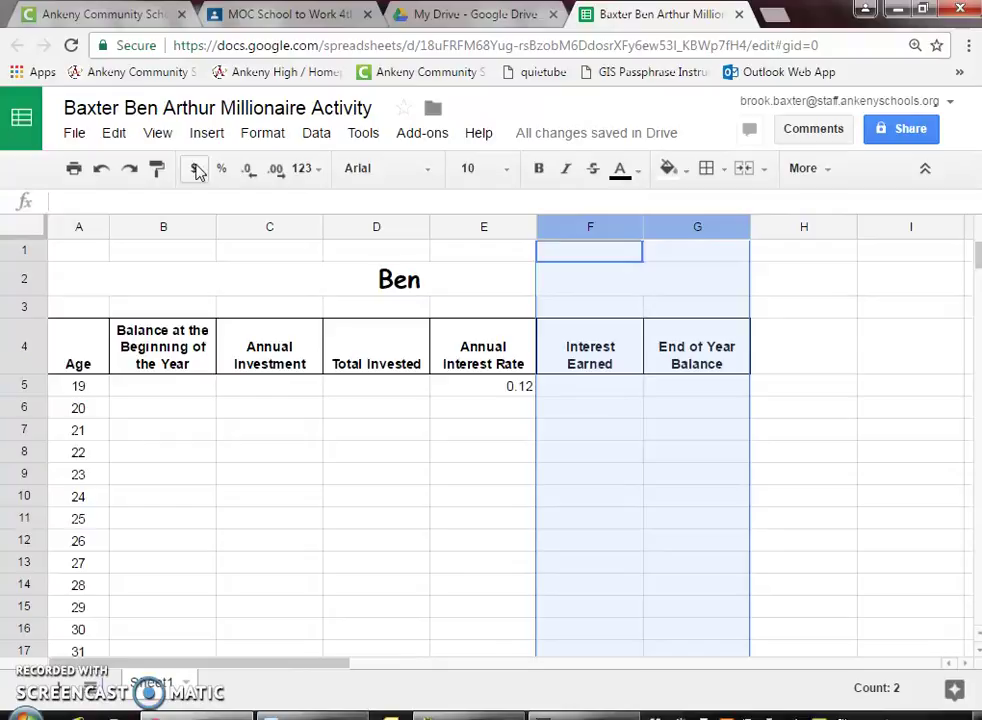
For age 19, enter a beginning balance of 0 in B5 and an annual investment of 2000 in C5.
{"action": "left_click", "coordinate": [177, 390]}
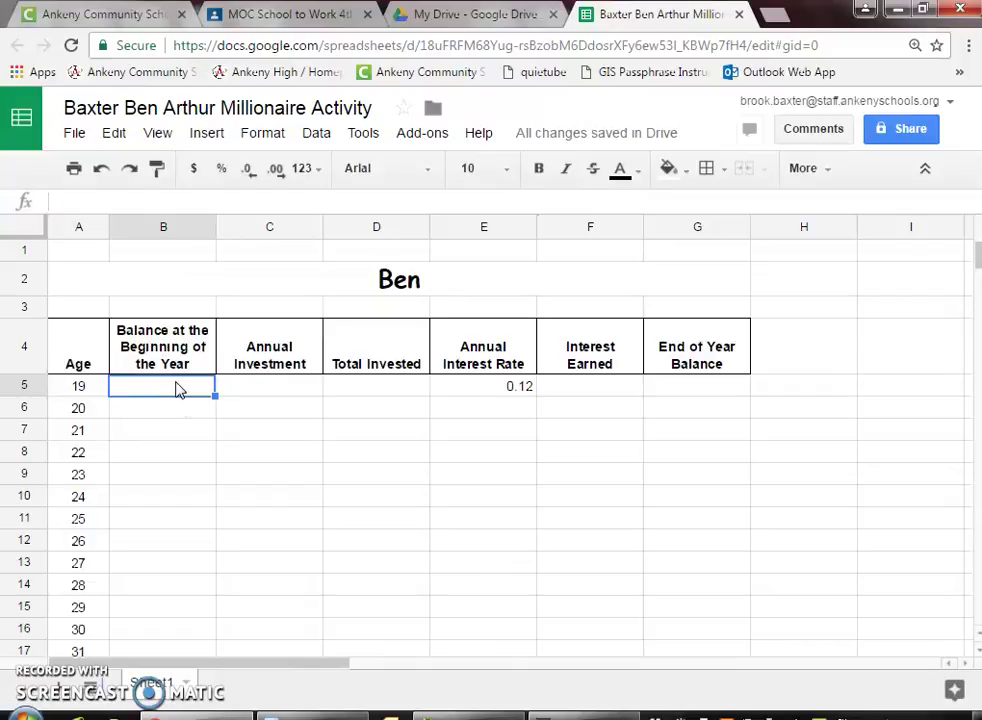
{"action": "type", "text": "0"}
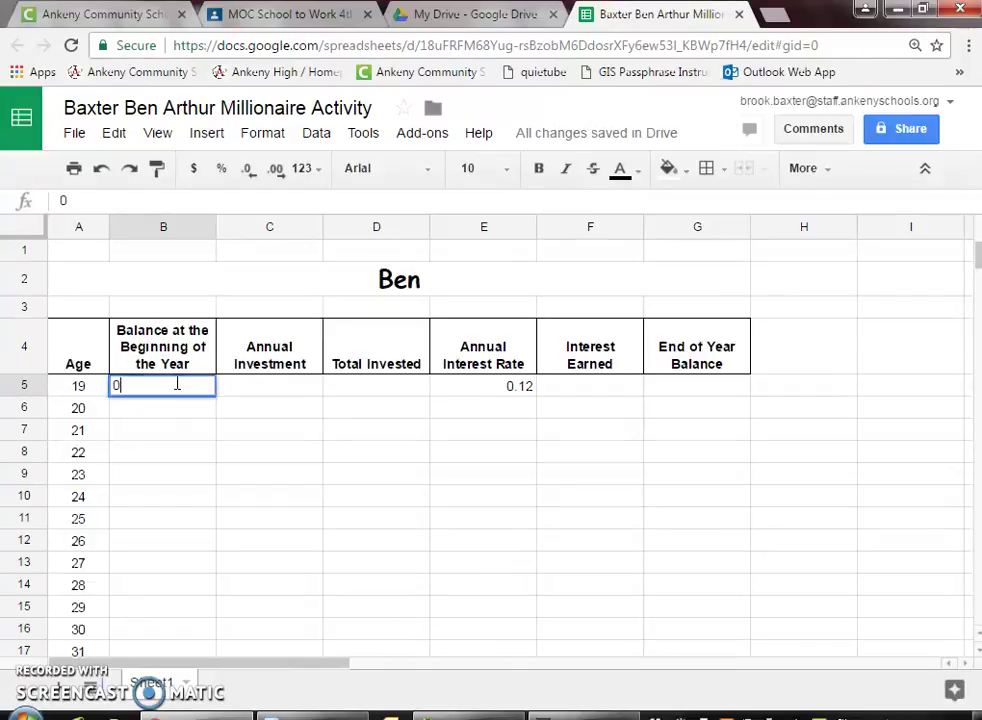
{"action": "key", "text": "Tab"}
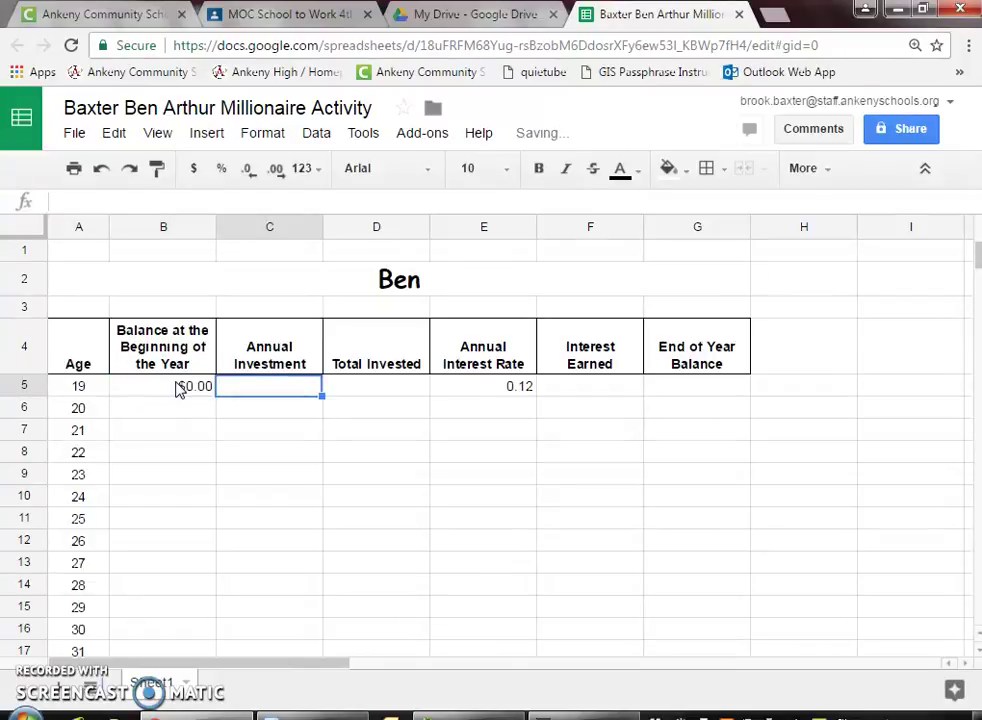
{"action": "type", "text": "2000"}
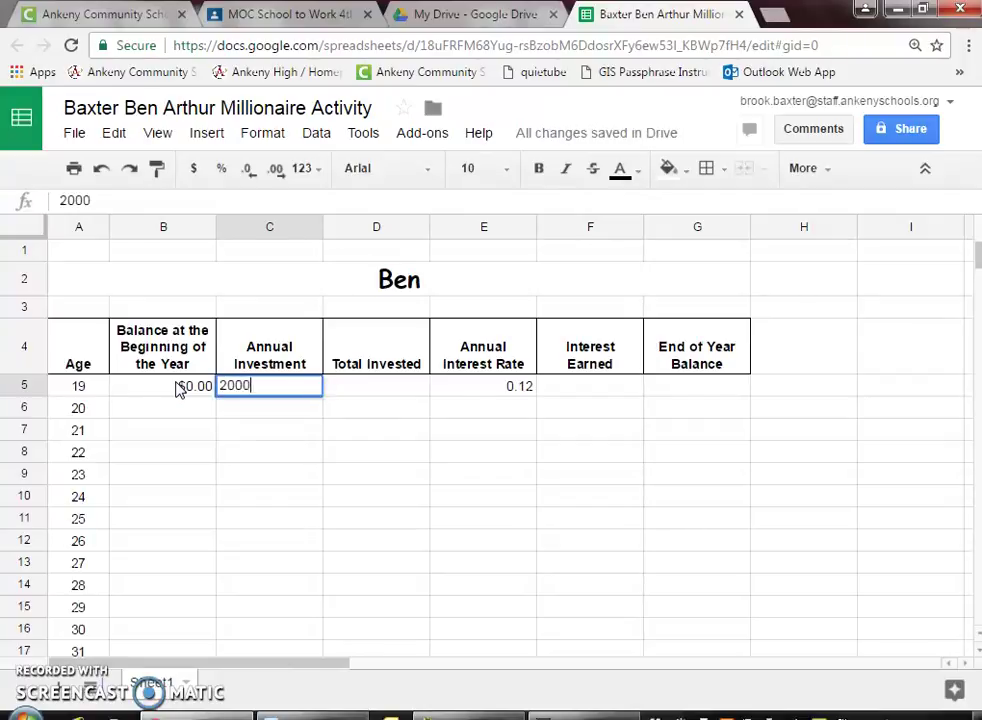
{"action": "key", "text": "Return"}
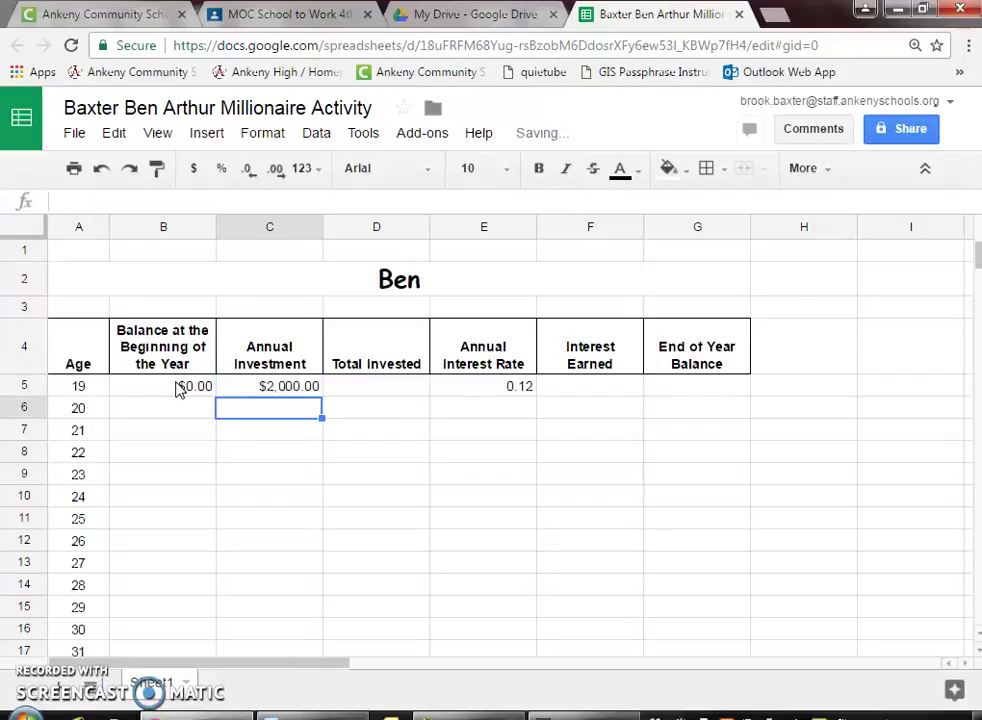
Fill the 2000 annual investment from C5 down to age 26 in C12.
{"action": "left_click", "coordinate": [266, 388]}
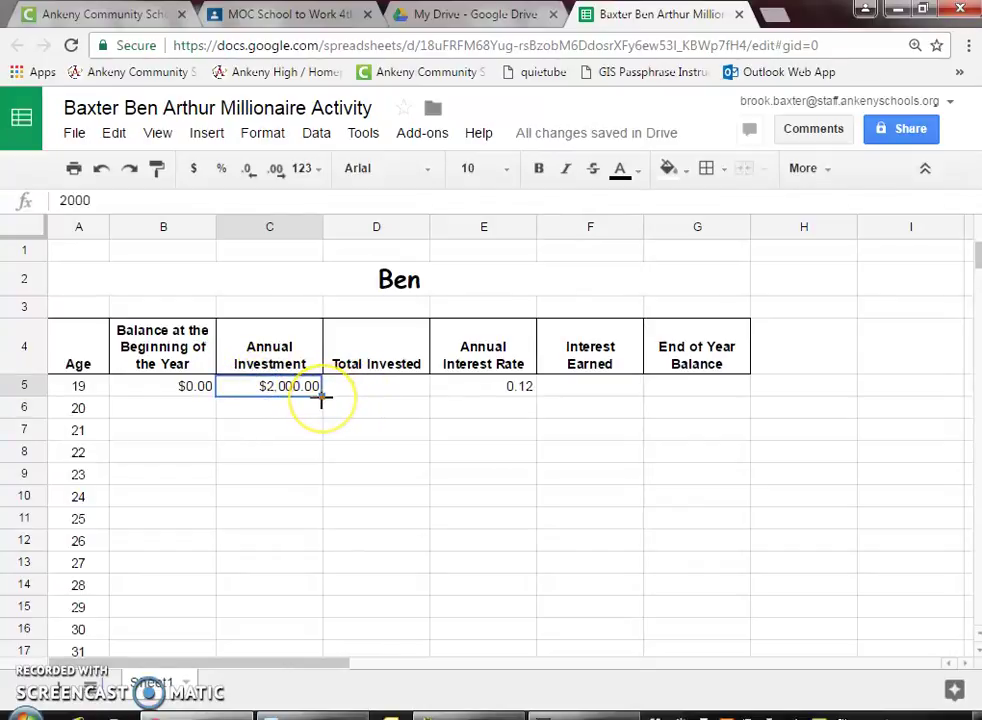
{"action": "left_click_drag", "start_coordinate": [322, 397], "coordinate": [322, 397]}
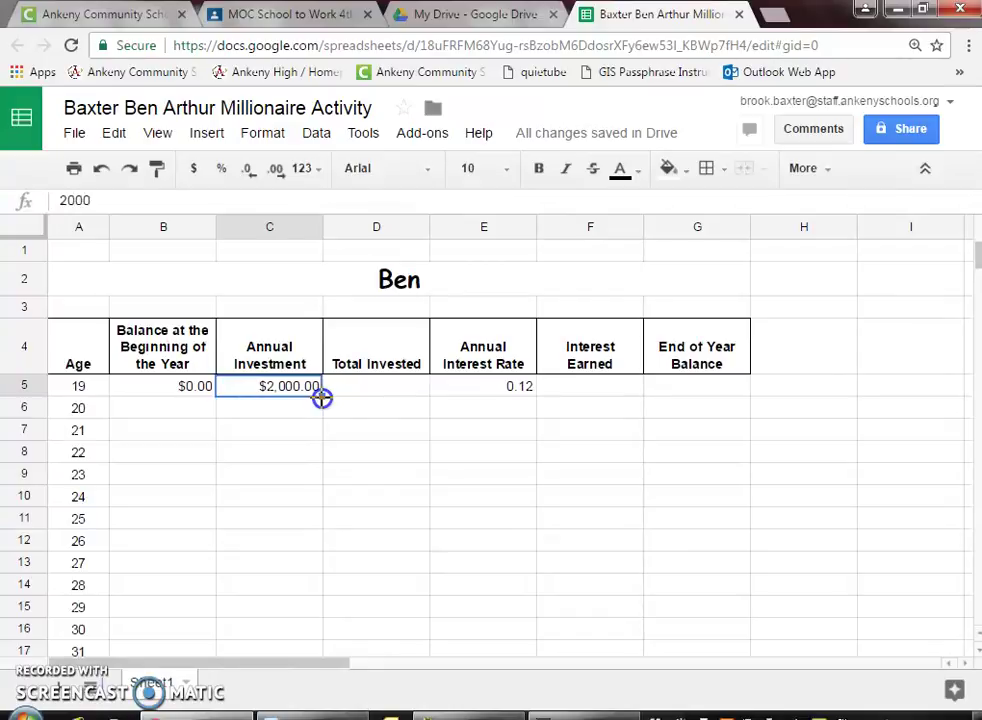
{"action": "left_click_drag", "start_coordinate": [321, 397], "coordinate": [321, 540]}
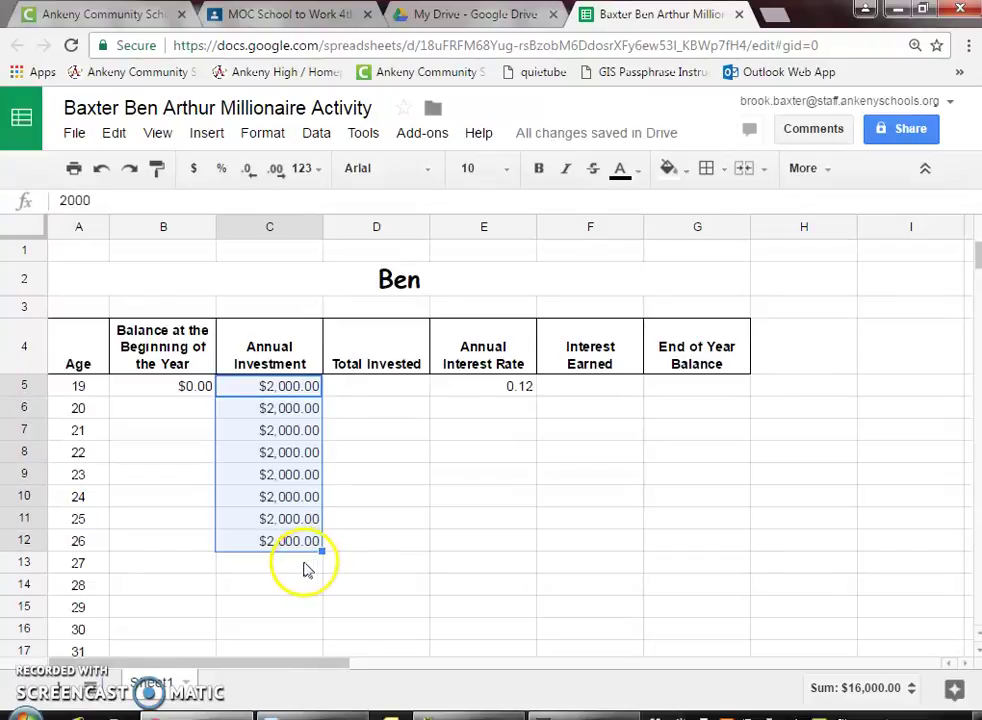
Enter an annual investment of 0 for age 27 in C13 and fill it down to age 65 in C51.
{"action": "left_click", "coordinate": [305, 567]}
{"action": "type", "text": "0"}
{"action": "key", "text": "Return"}
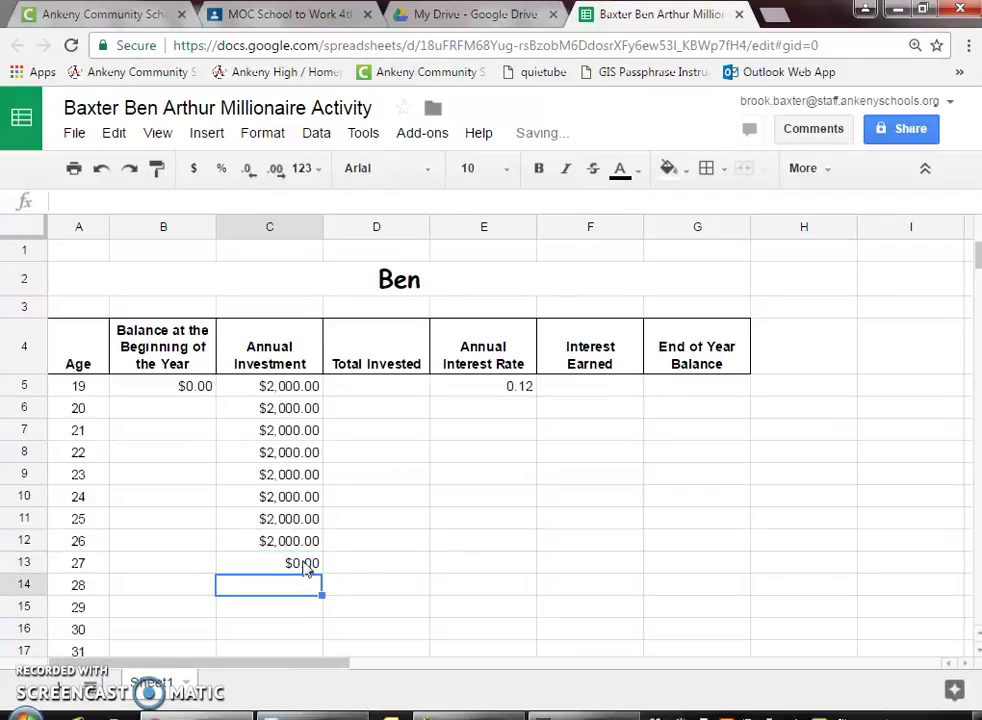
{"action": "left_click", "coordinate": [307, 562]}
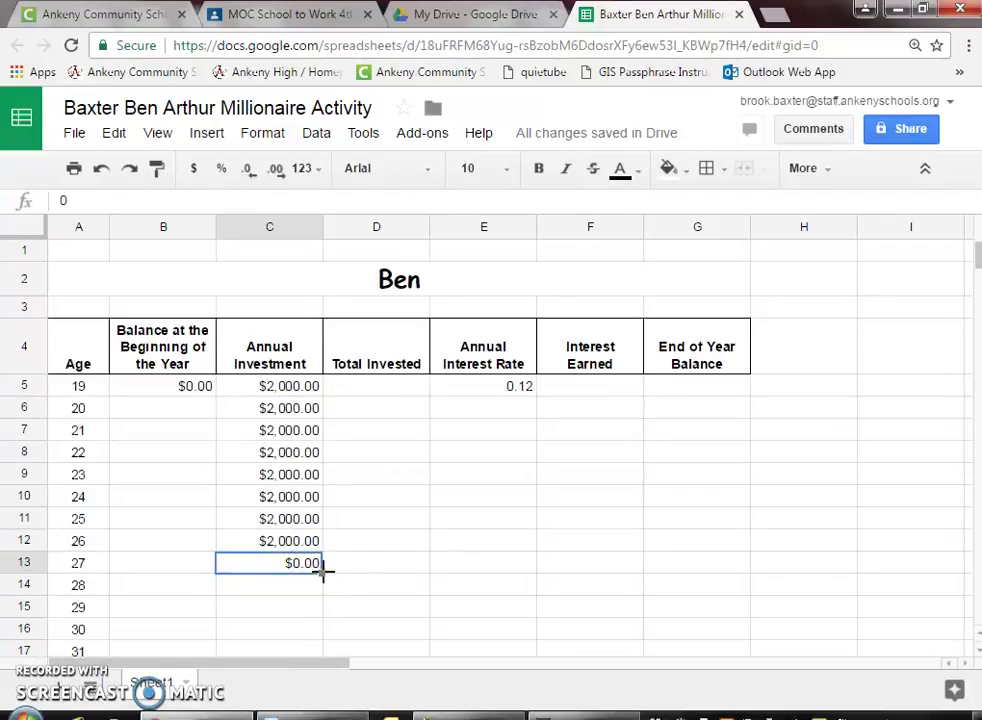
{"action": "left_click_drag", "start_coordinate": [323, 571], "coordinate": [318, 675]}
{"action": "left_click_drag", "start_coordinate": [318, 675], "coordinate": [297, 545]}
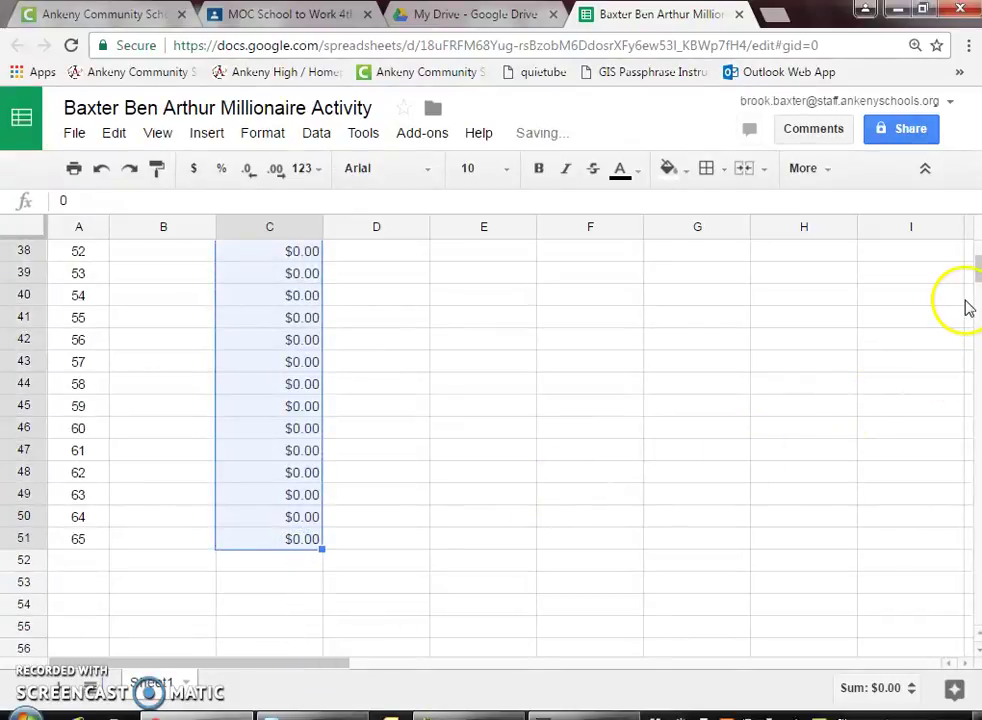
{"action": "left_click_drag", "start_coordinate": [975, 272], "coordinate": [975, 243]}
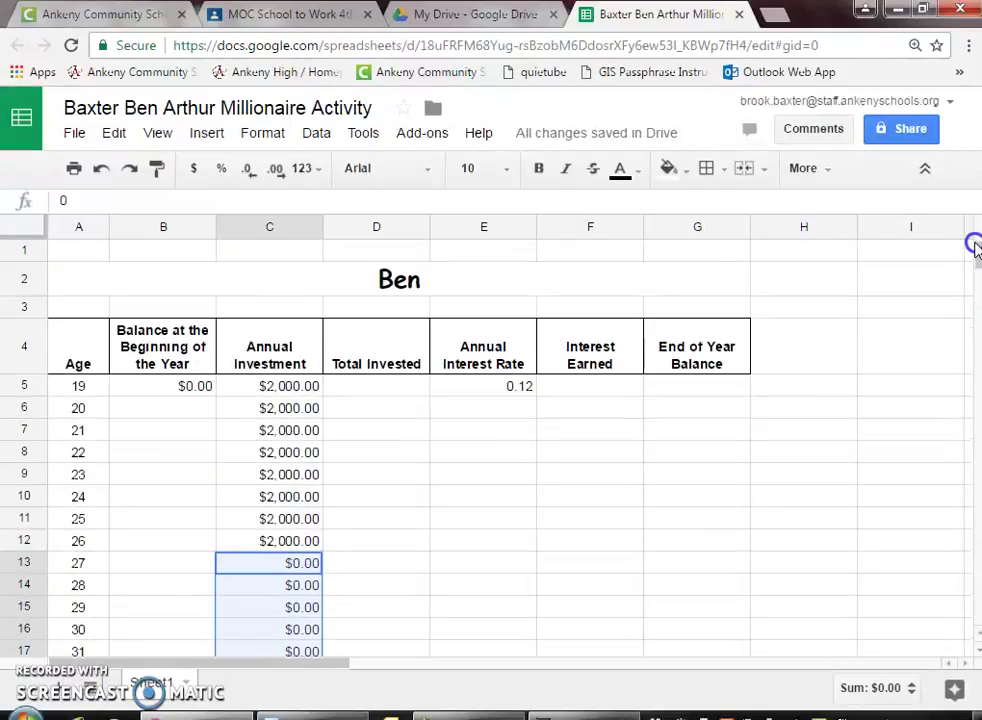
Enter =B5+C5 as the Total Invested formula in D5 and fill it down to age 65 in D51.
{"action": "left_click", "coordinate": [379, 391]}
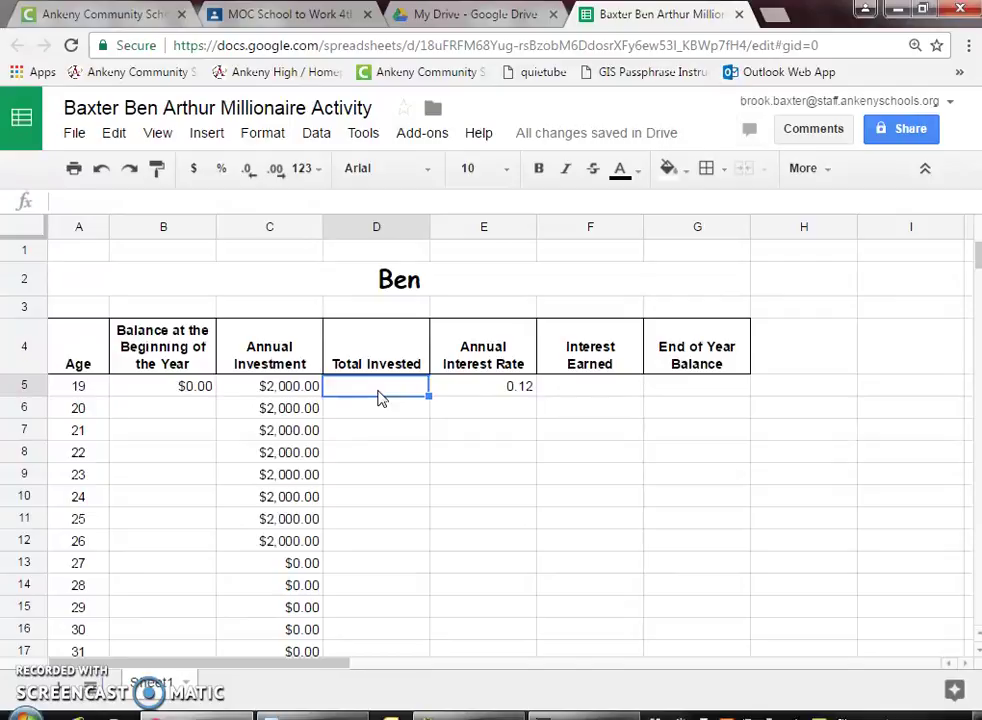
{"action": "type", "text": "="}
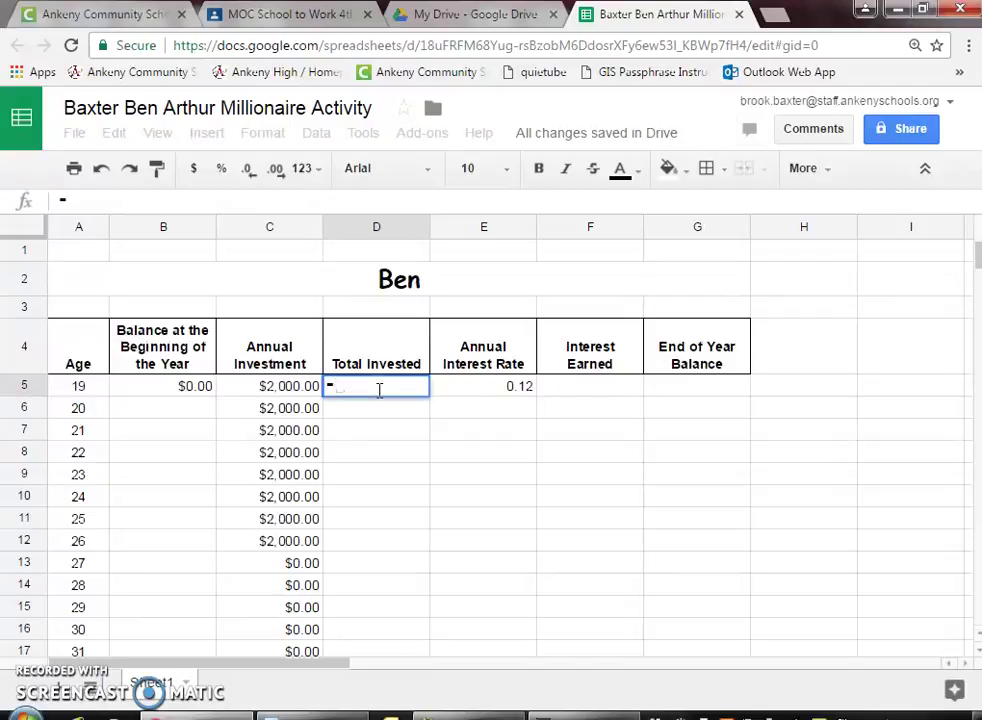
{"action": "left_click", "coordinate": [361, 390]}
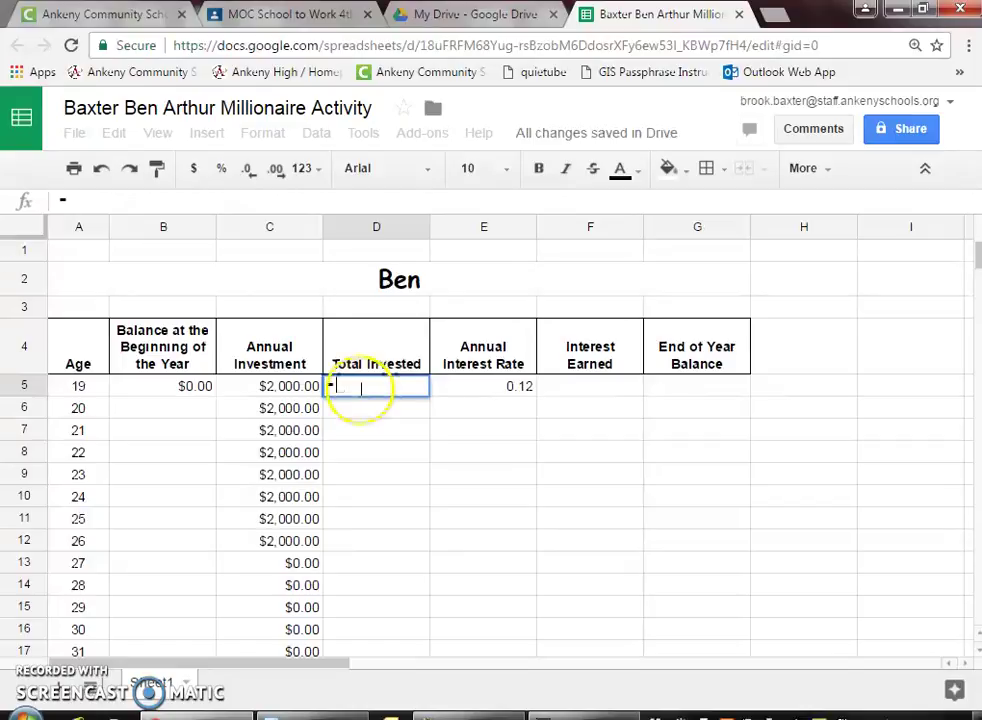
{"action": "left_click", "coordinate": [184, 389]}
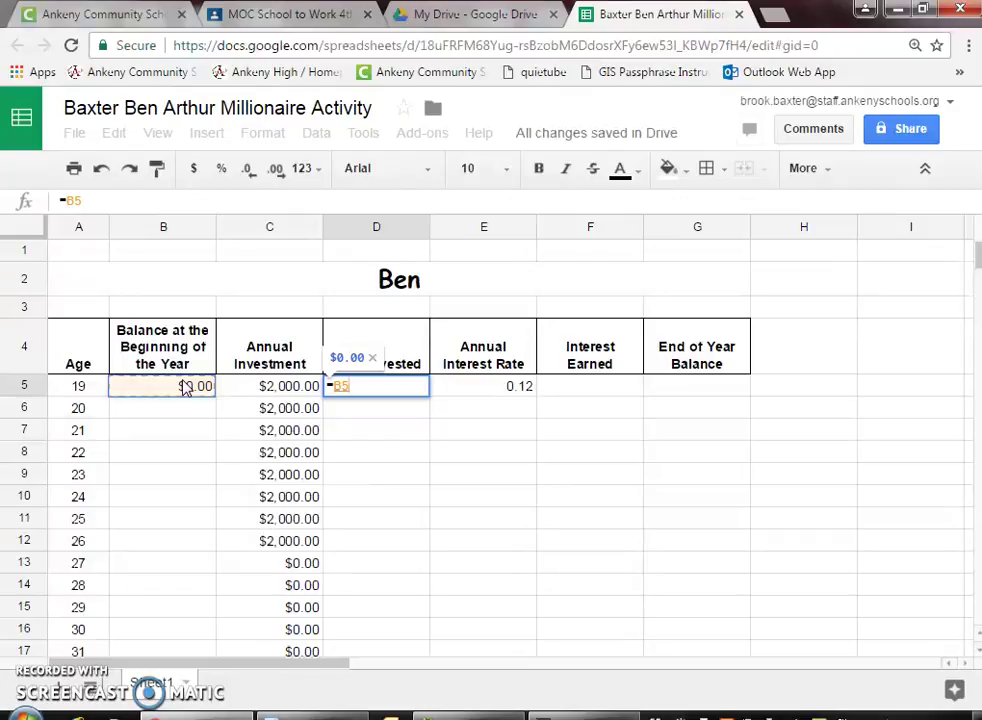
{"action": "type", "text": "+"}
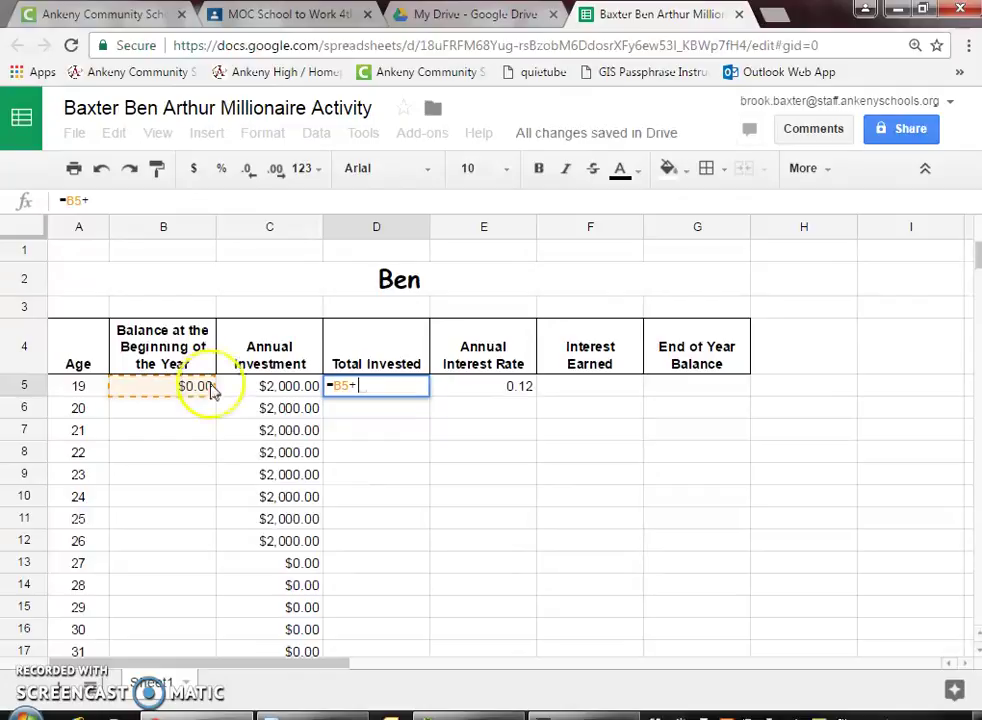
{"action": "left_click", "coordinate": [261, 389]}
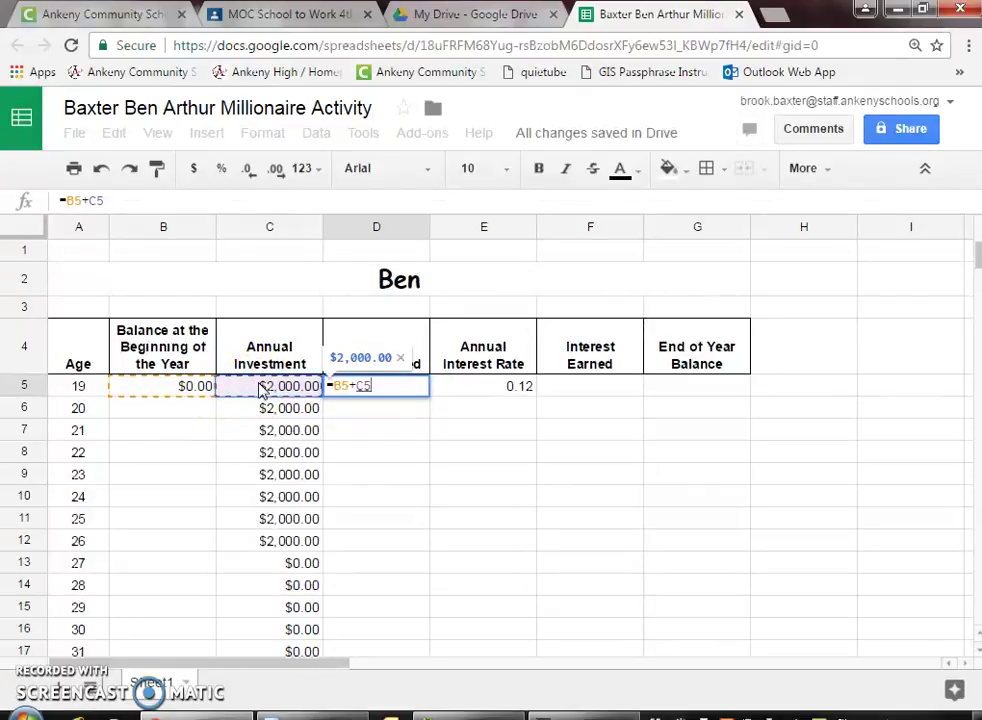
{"action": "key", "text": "Return"}
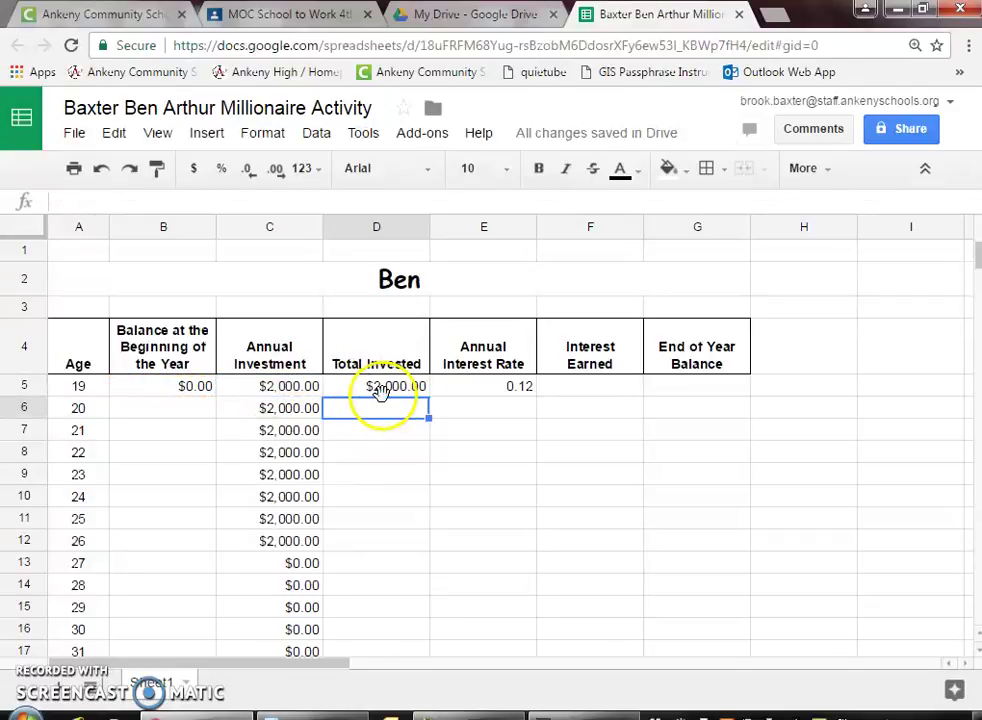
{"action": "left_click", "coordinate": [402, 389]}
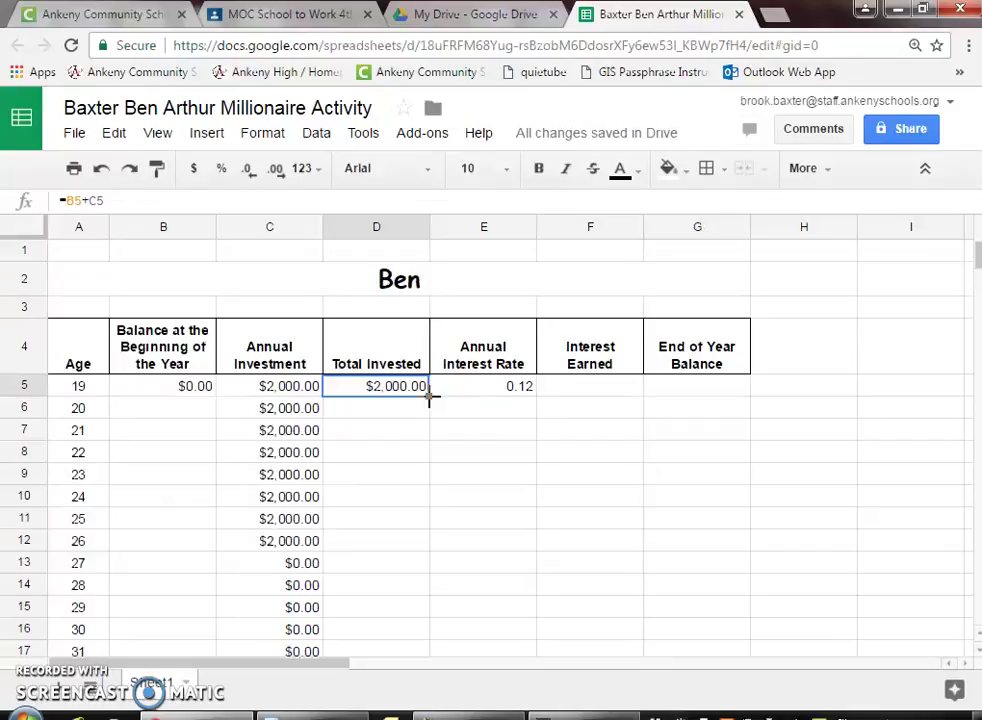
{"action": "left_click_drag", "start_coordinate": [429, 396], "coordinate": [401, 479]}
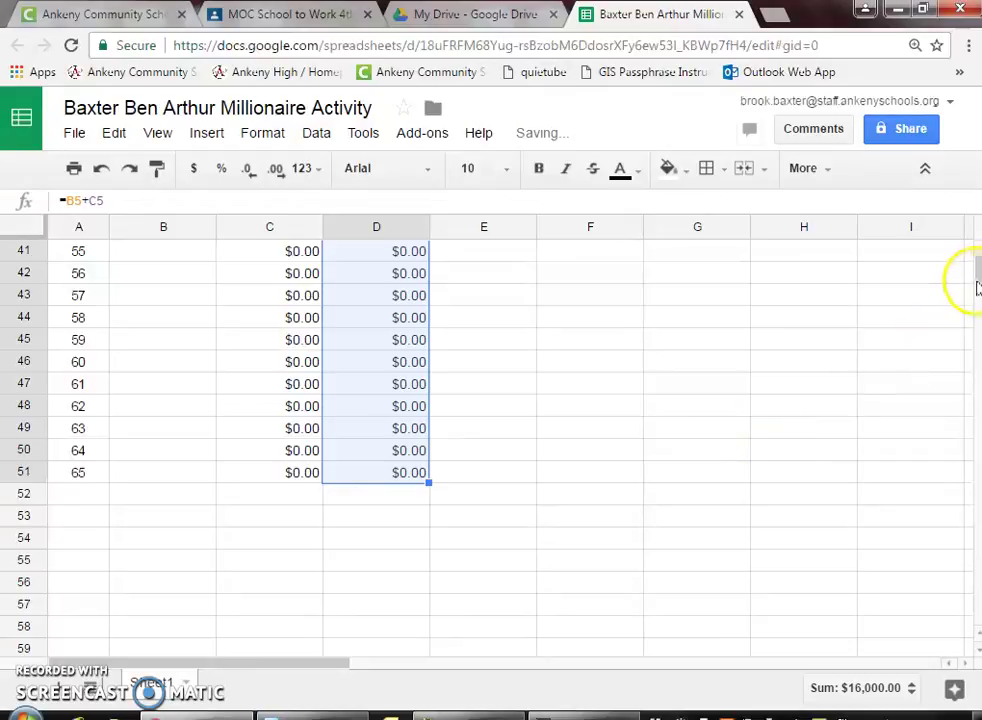
Fill the 0.12 annual interest rate from E5 down to age 65 in E51.
{"action": "left_click_drag", "start_coordinate": [978, 277], "coordinate": [978, 258]}
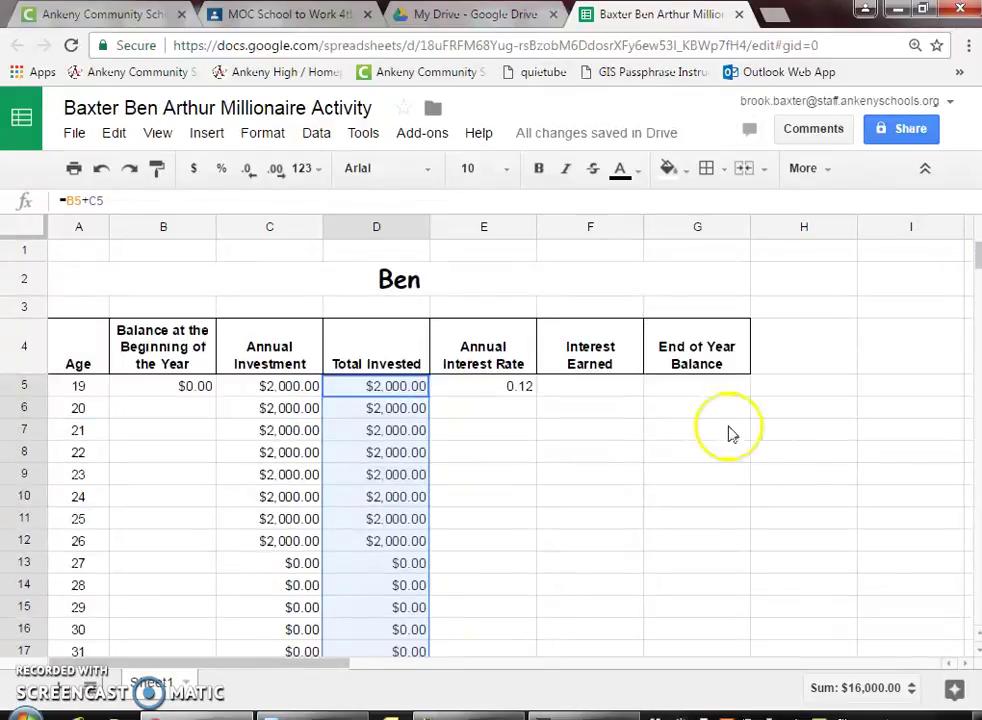
{"action": "left_click", "coordinate": [507, 388]}
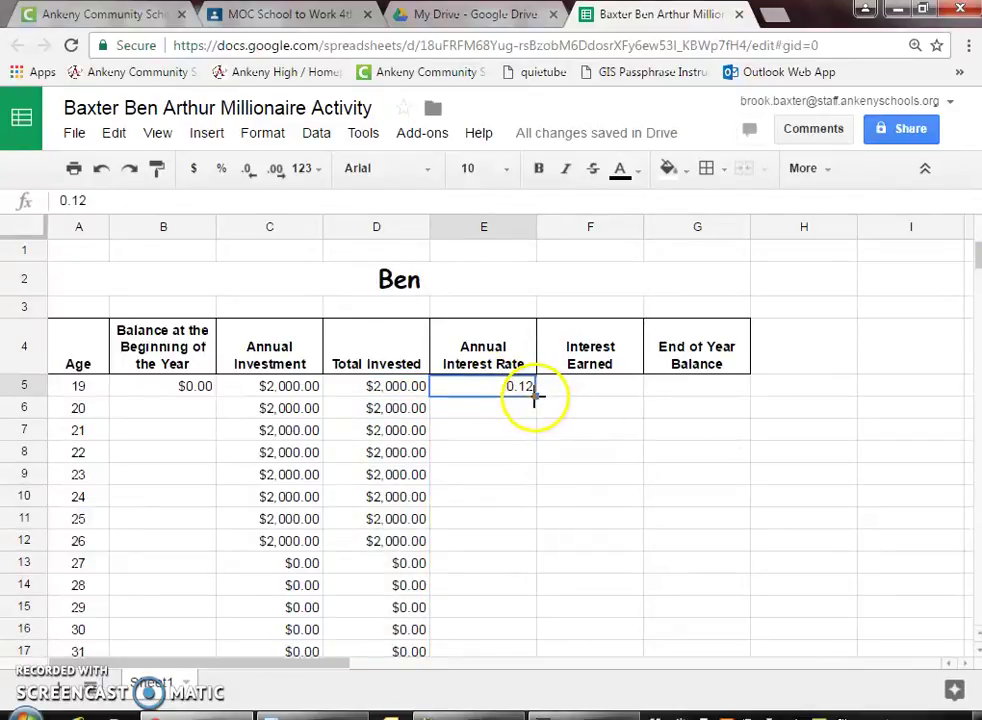
{"action": "left_click_drag", "start_coordinate": [535, 398], "coordinate": [506, 570]}
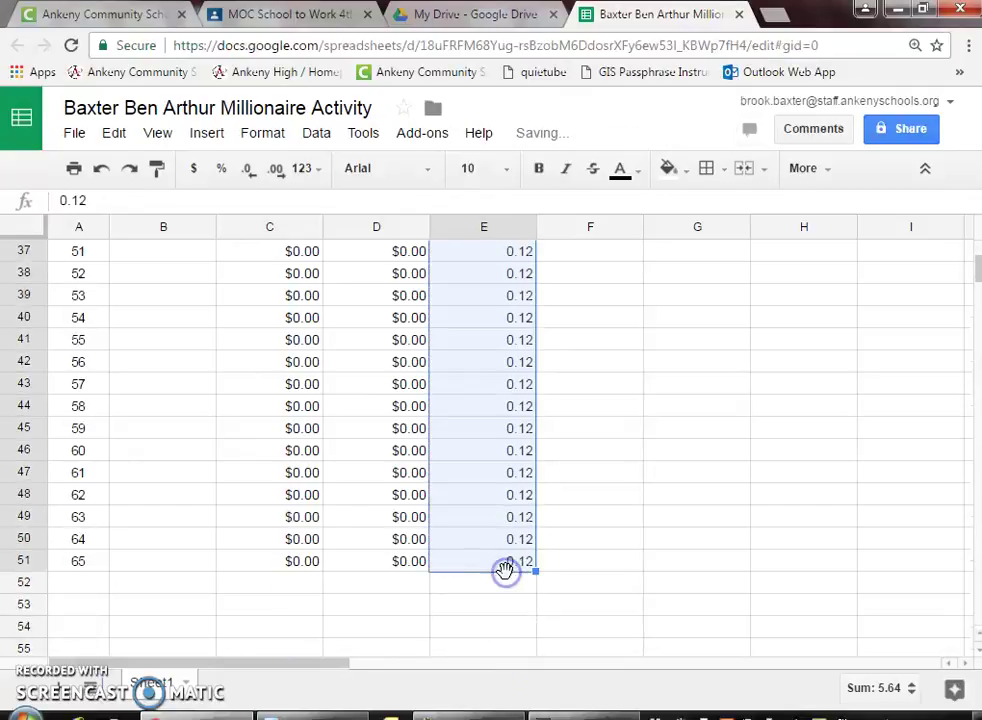
Enter =D5*E5 as the Interest Earned formula in F5 and fill it down to age 65 in F51.
{"action": "mouse_move", "coordinate": [976, 269]}
{"action": "left_mouse_down"}
{"action": "mouse_move", "coordinate": [976, 280]}
{"action": "mouse_move", "coordinate": [976, 270]}
{"action": "left_mouse_up"}
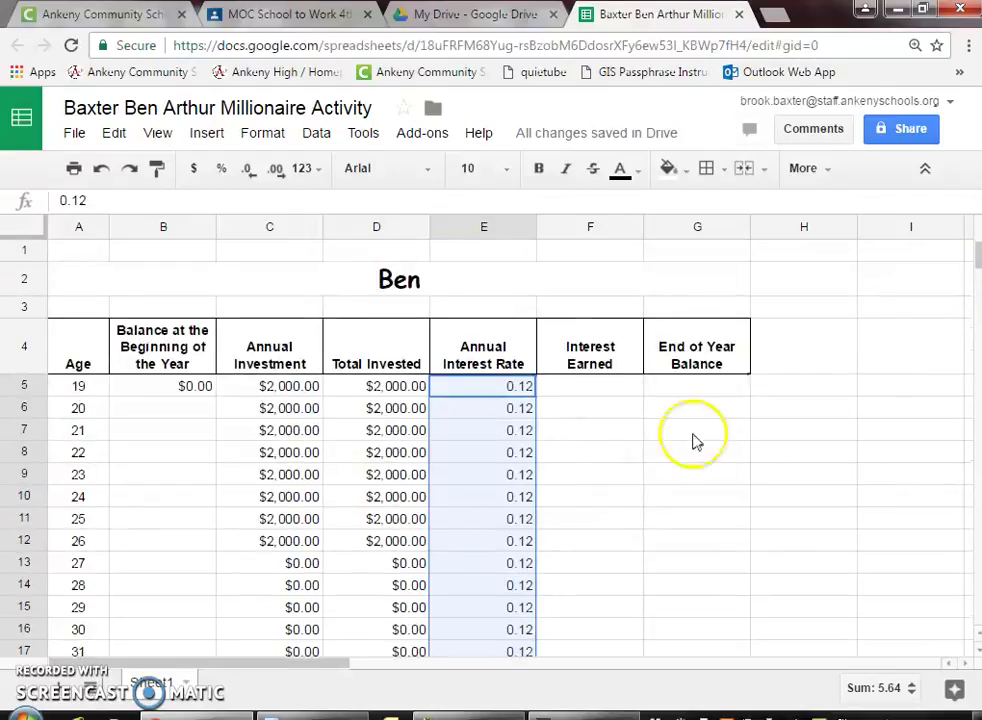
{"action": "left_click", "coordinate": [618, 390]}
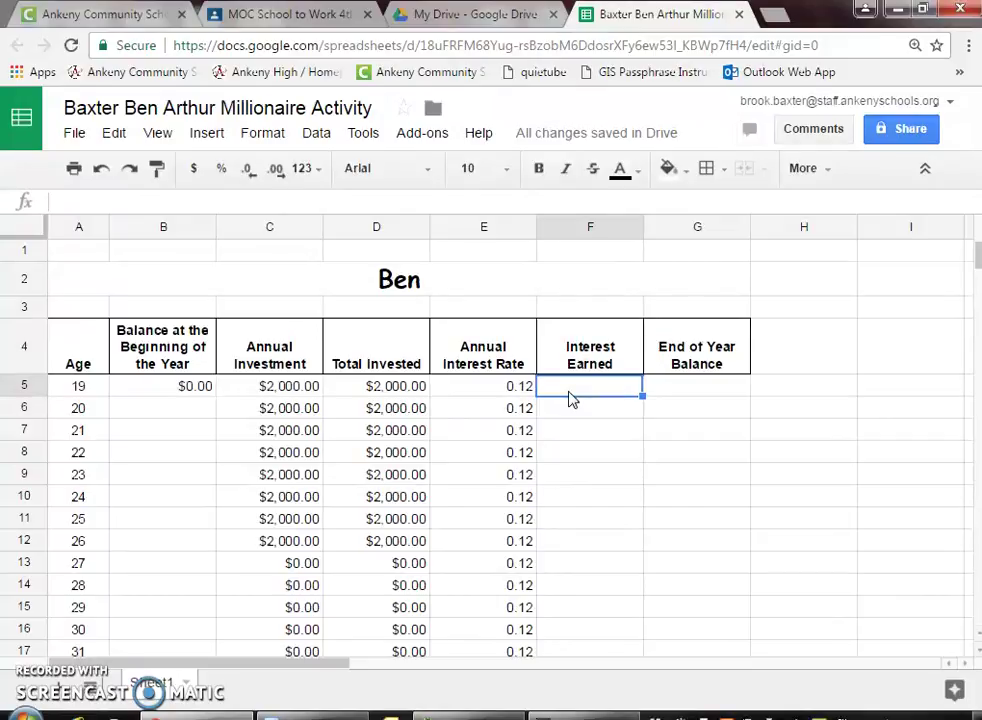
{"action": "type", "text": "="}
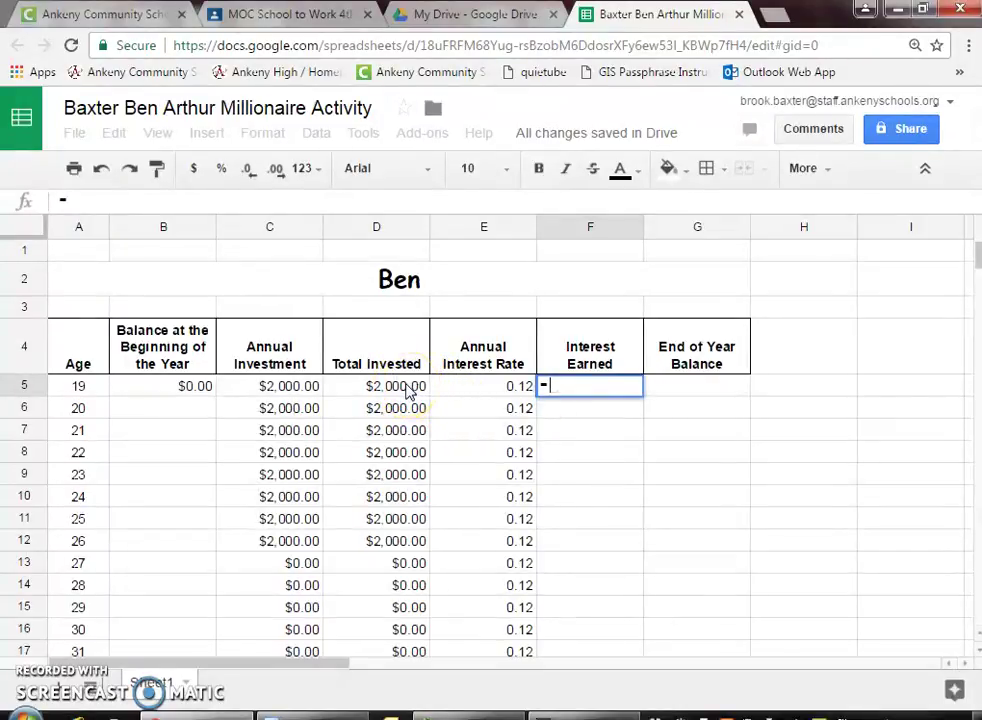
{"action": "left_click", "coordinate": [409, 390]}
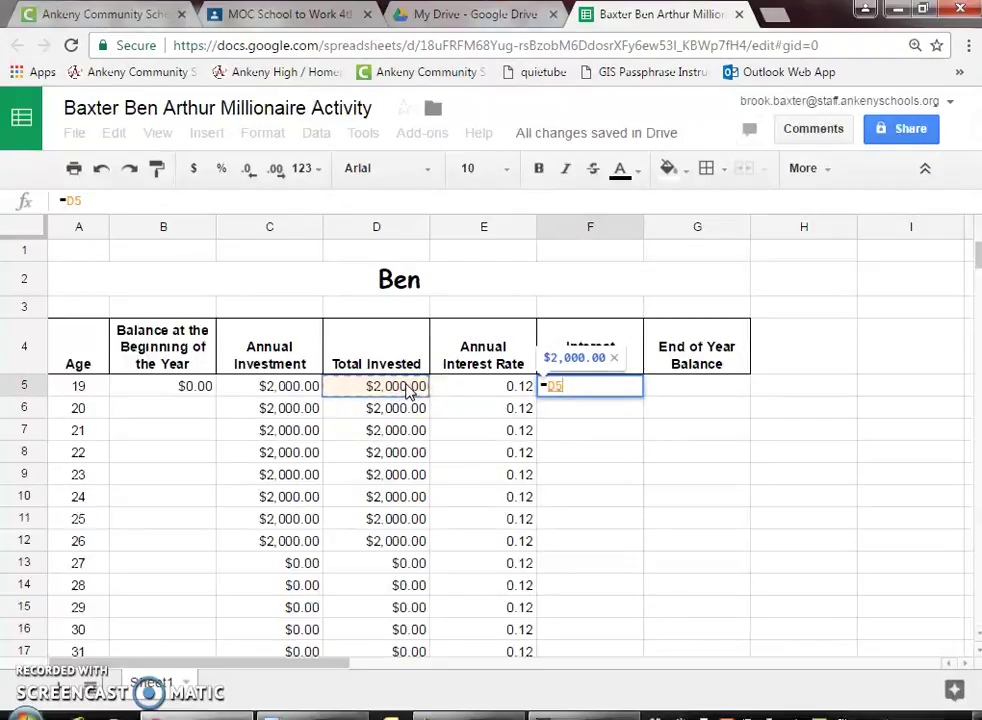
{"action": "type", "text": "*"}
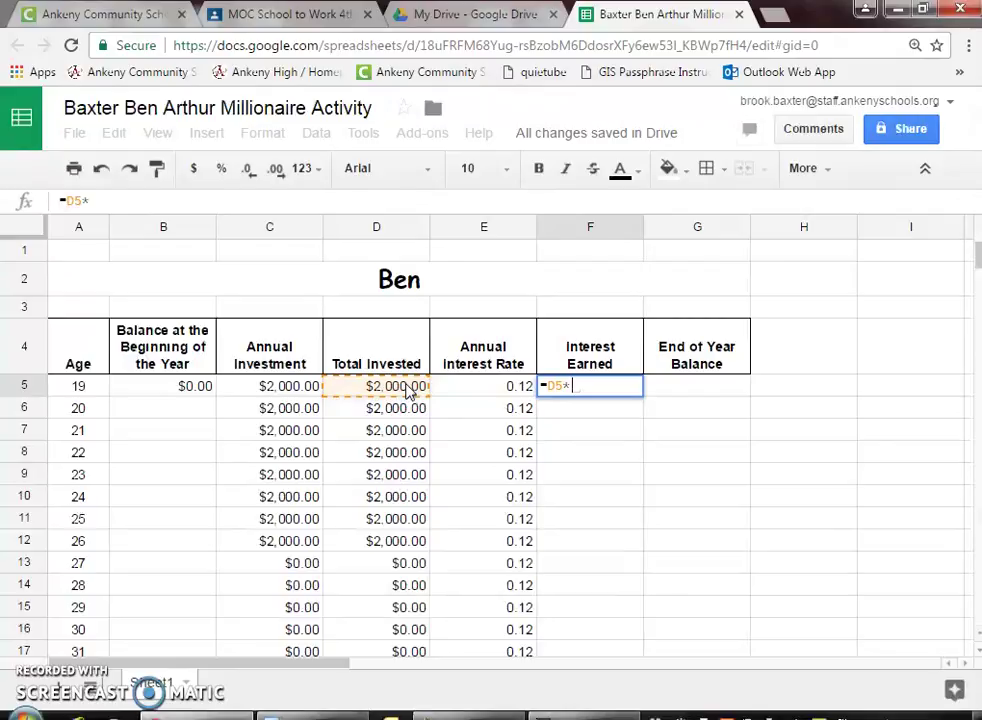
{"action": "left_click", "coordinate": [459, 391]}
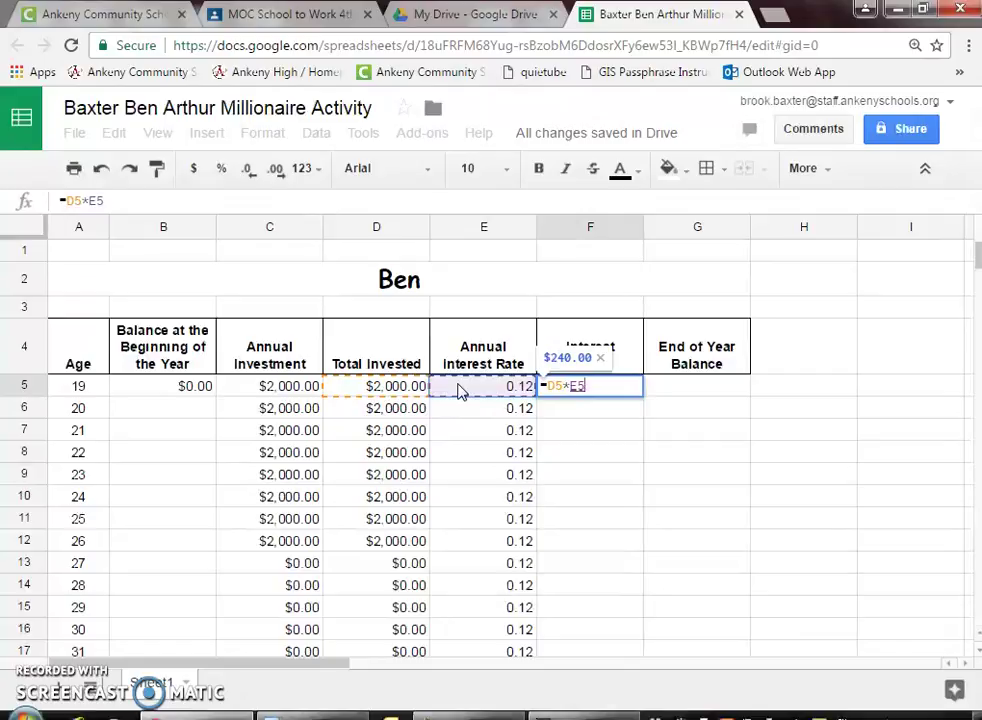
{"action": "key", "text": "Return"}
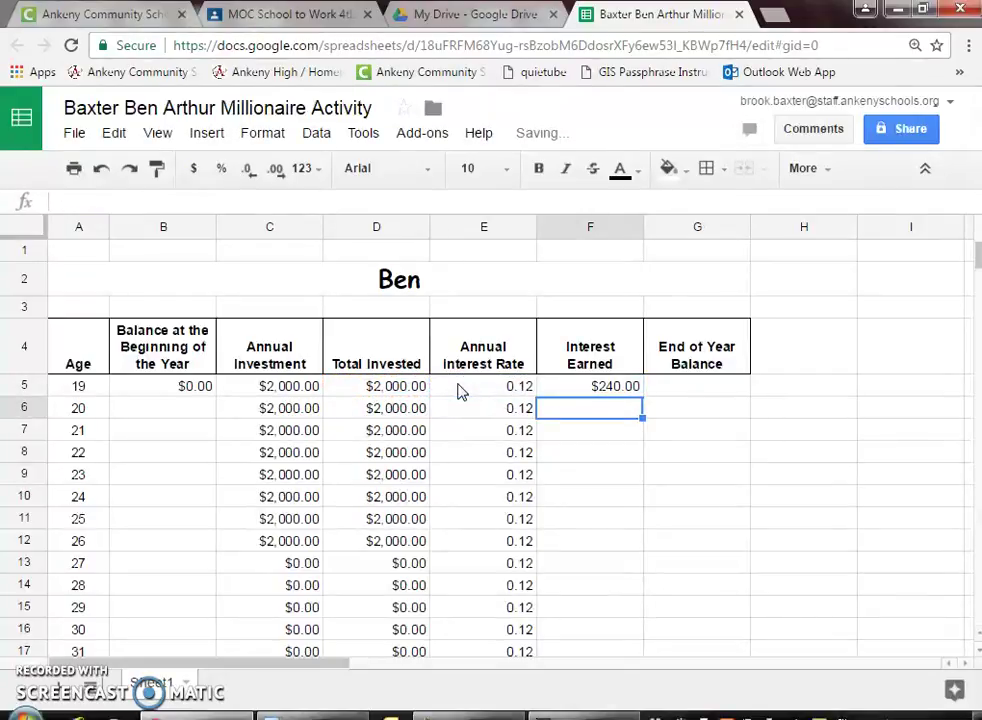
{"action": "left_click", "coordinate": [612, 390]}
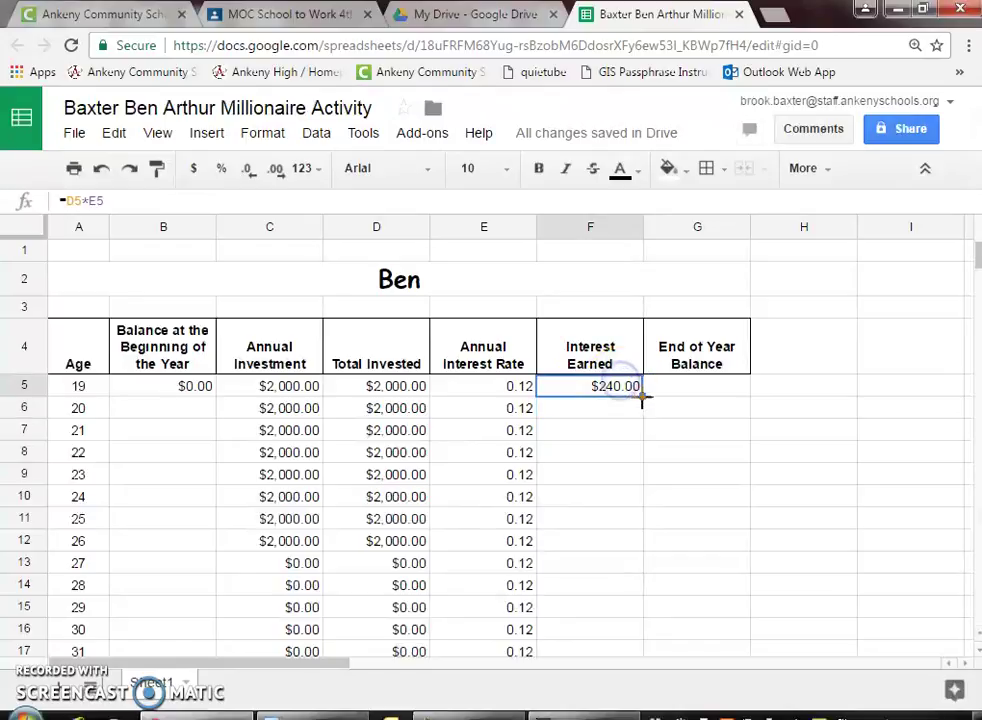
{"action": "left_click_drag", "start_coordinate": [643, 397], "coordinate": [624, 563]}
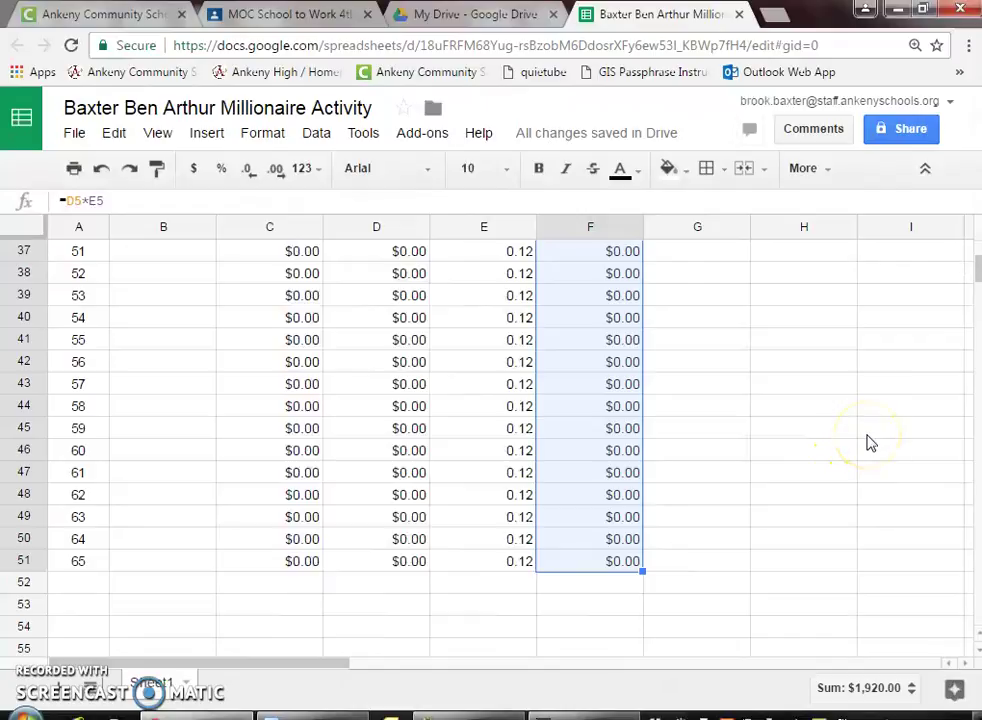
Enter =D5+F5 as the End of Year Balance formula in G5 and fill it down to age 65 in G51.
{"action": "scroll", "coordinate": [838, 393], "scroll_direction": "down", "scroll_amount": 1}
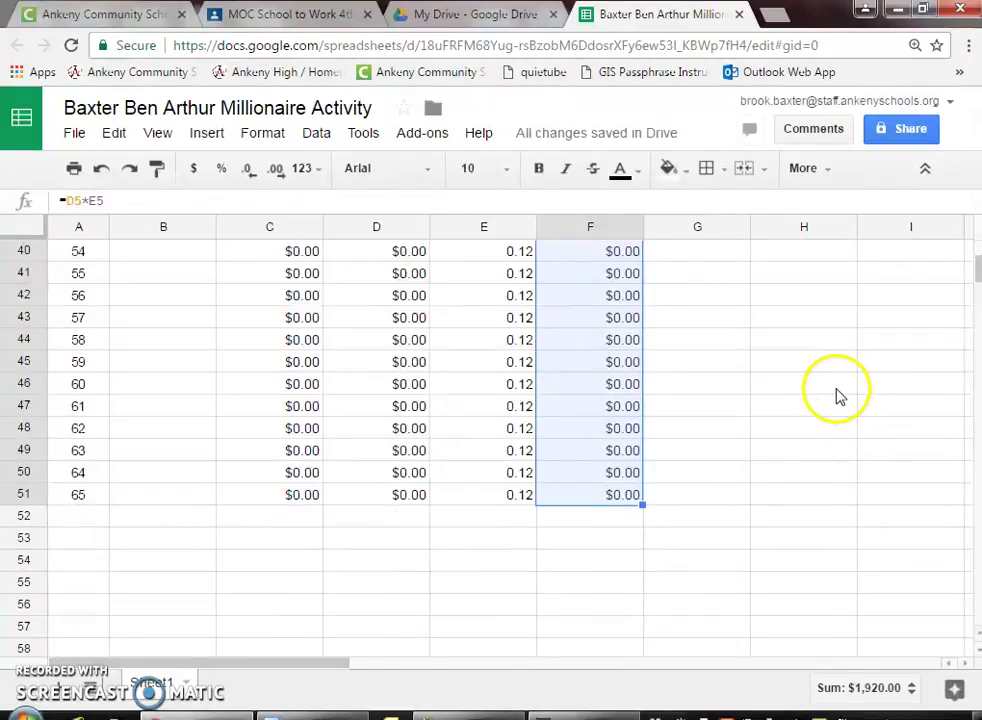
{"action": "left_click_drag", "start_coordinate": [973, 272], "coordinate": [973, 237]}
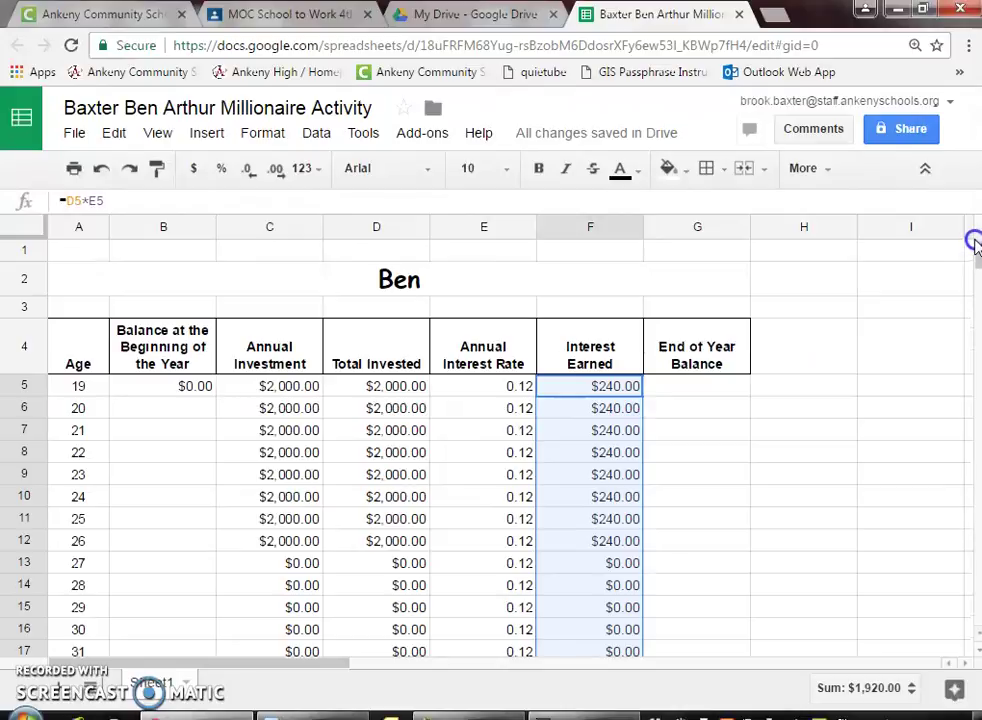
{"action": "left_click", "coordinate": [689, 386]}
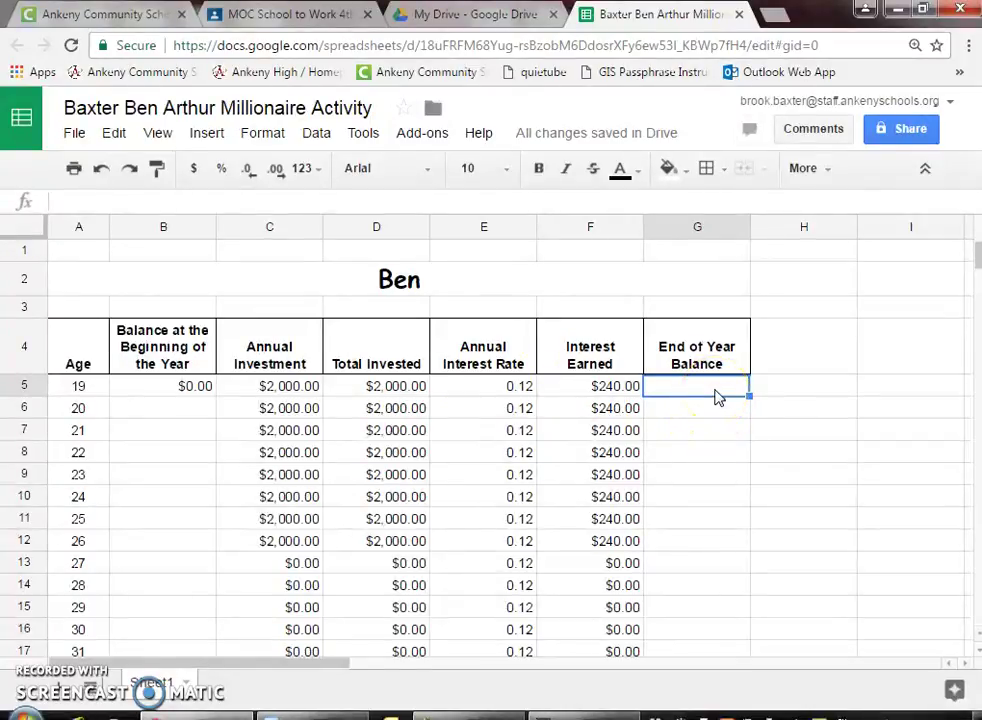
{"action": "type", "text": "="}
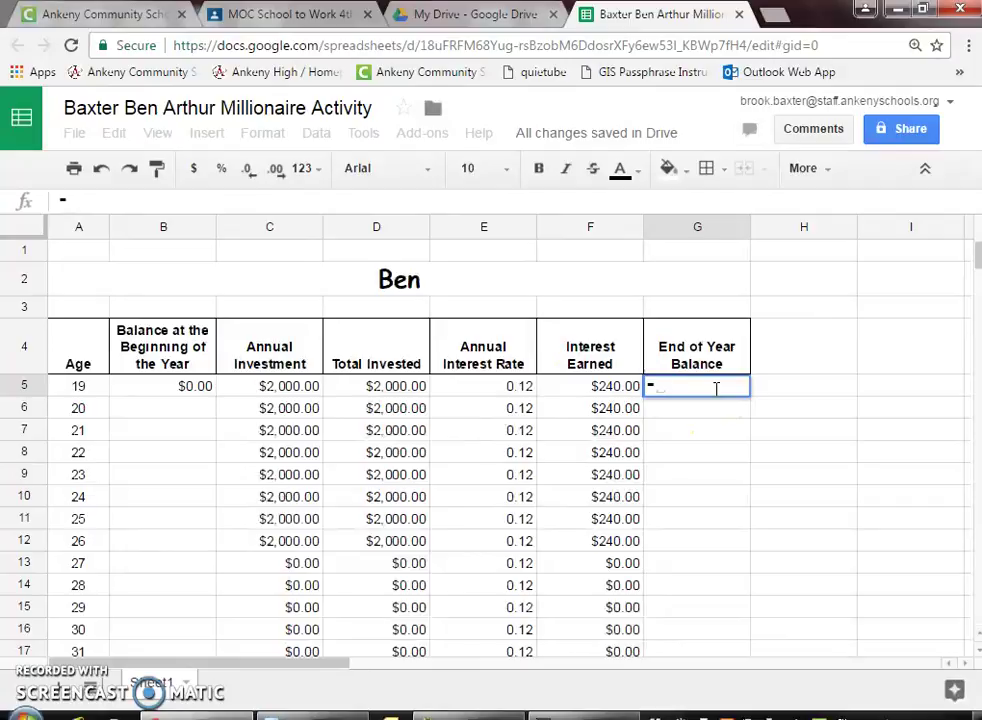
{"action": "left_click", "coordinate": [408, 391]}
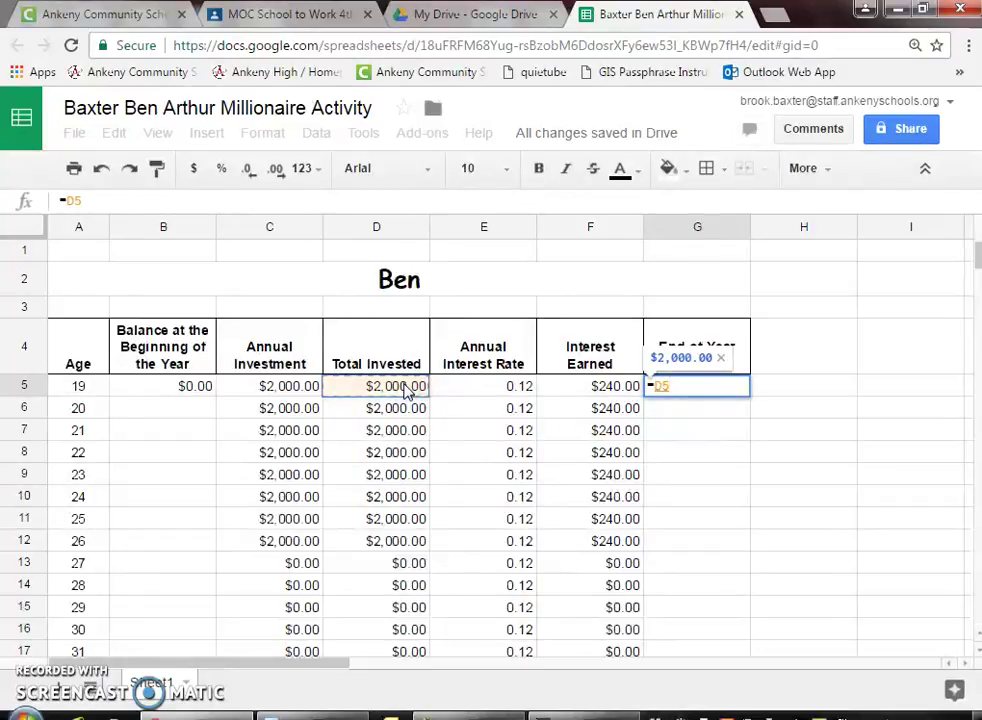
{"action": "type", "text": "+"}
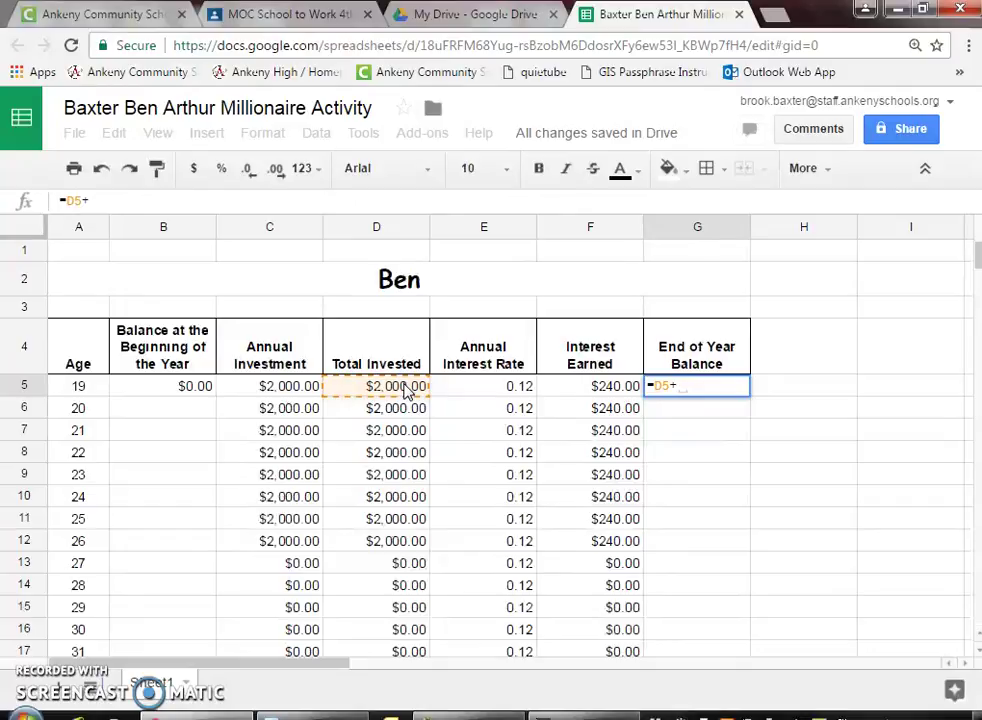
{"action": "left_click", "coordinate": [576, 390]}
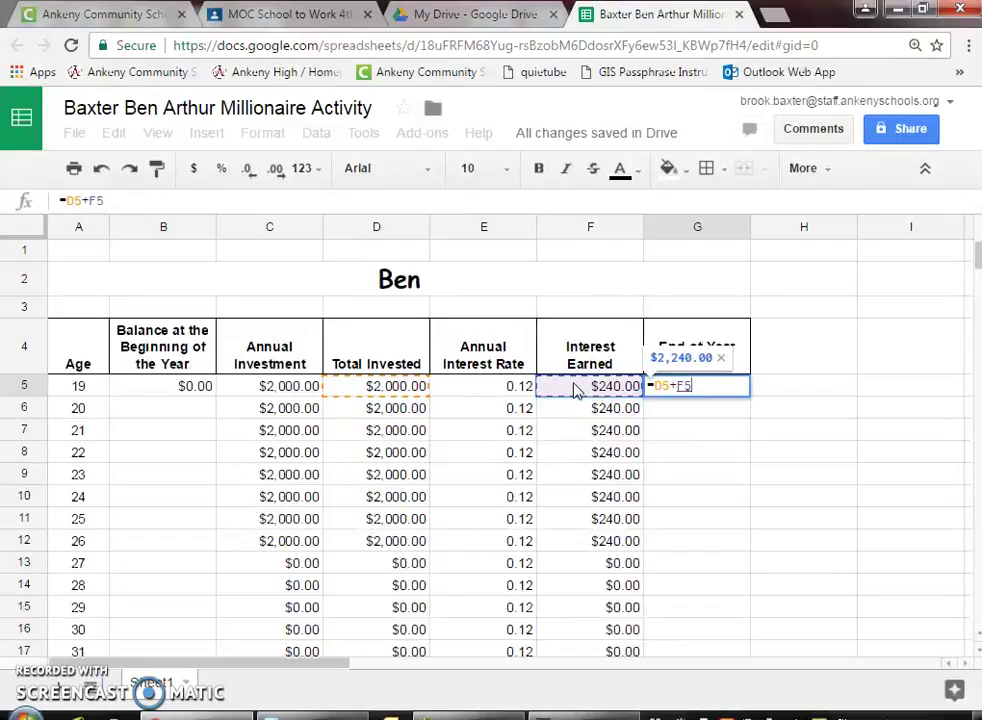
{"action": "key", "text": "Return"}
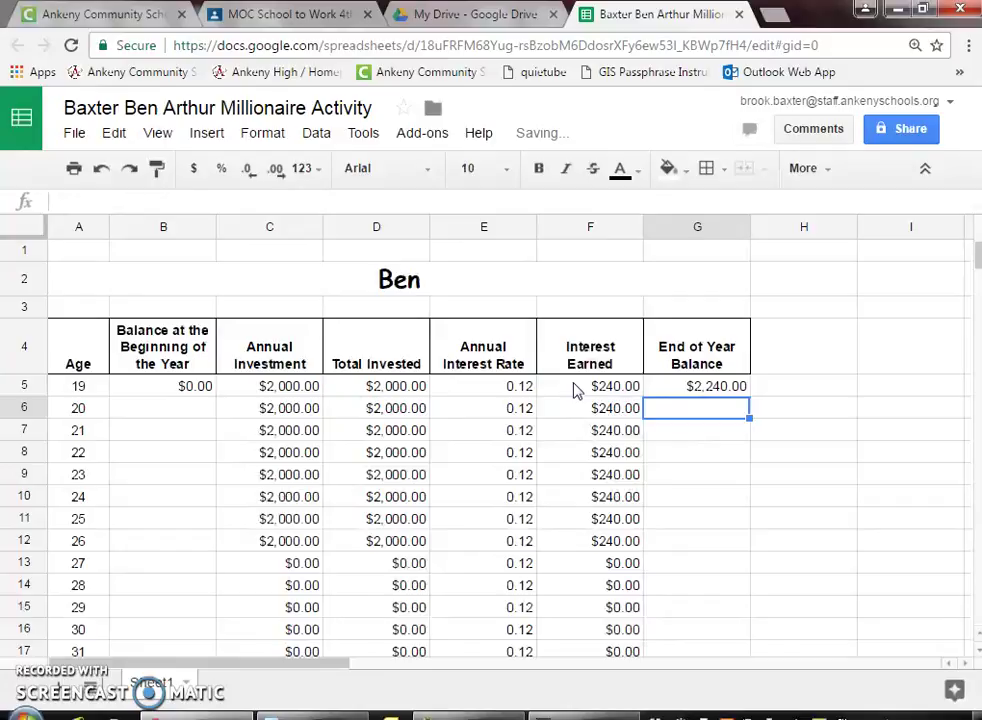
{"action": "left_click", "coordinate": [682, 386]}
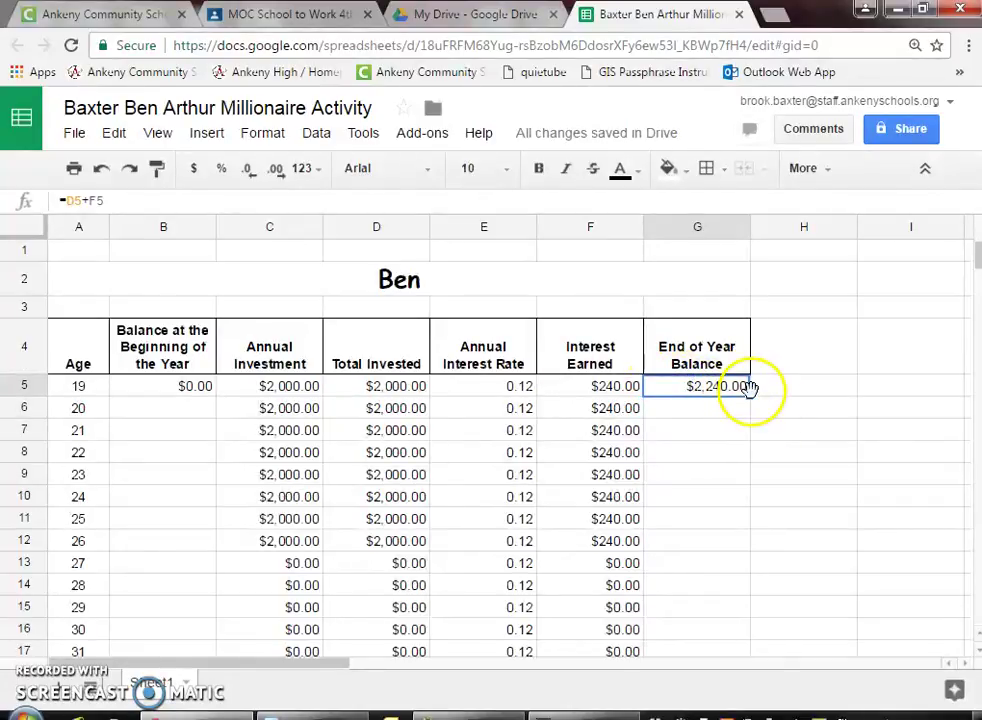
{"action": "left_click_drag", "start_coordinate": [750, 397], "coordinate": [723, 524]}
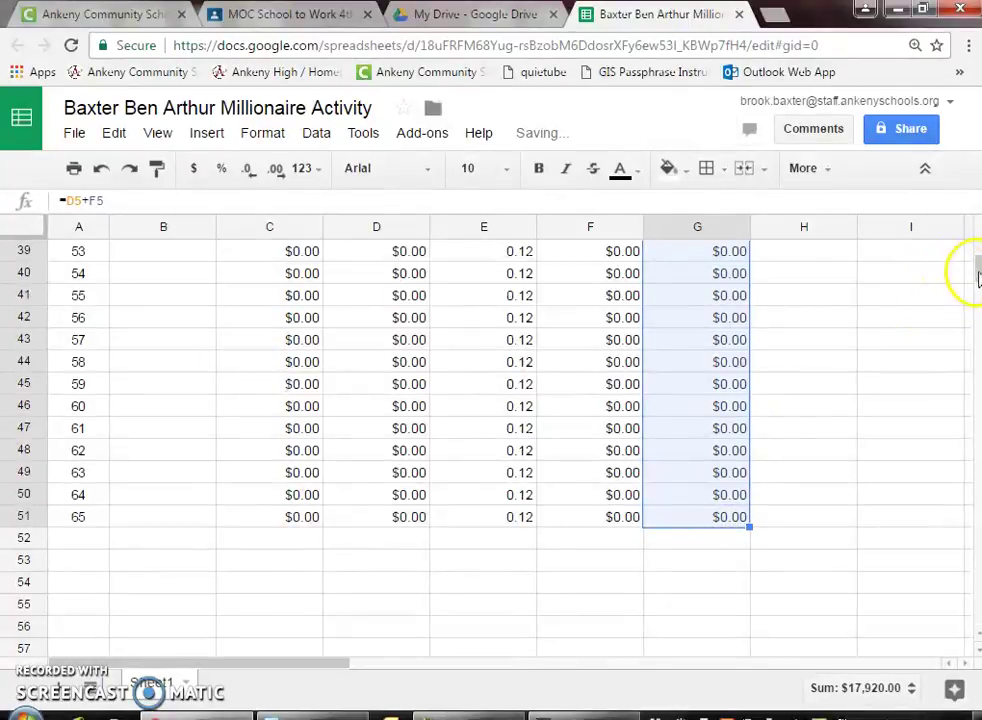
Set the age 20 beginning balance in B6 to =G5 and fill the formula down to age 65 in B51.
{"action": "left_click_drag", "start_coordinate": [971, 272], "coordinate": [971, 241]}
{"action": "left_click", "coordinate": [174, 406]}
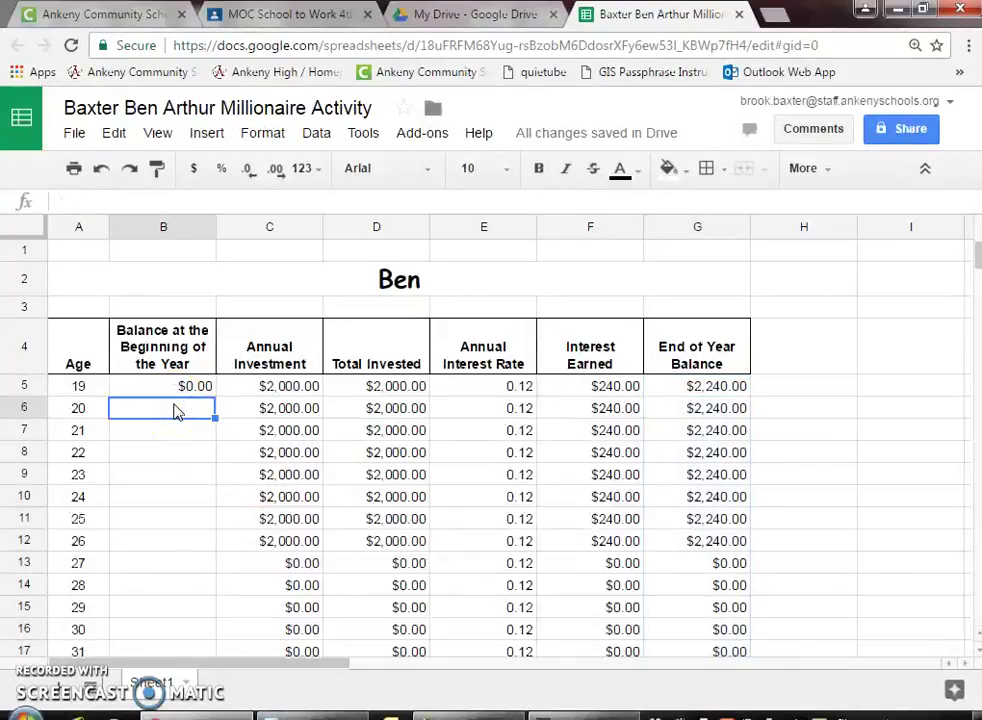
{"action": "left_click", "coordinate": [175, 409]}
{"action": "type", "text": "="}
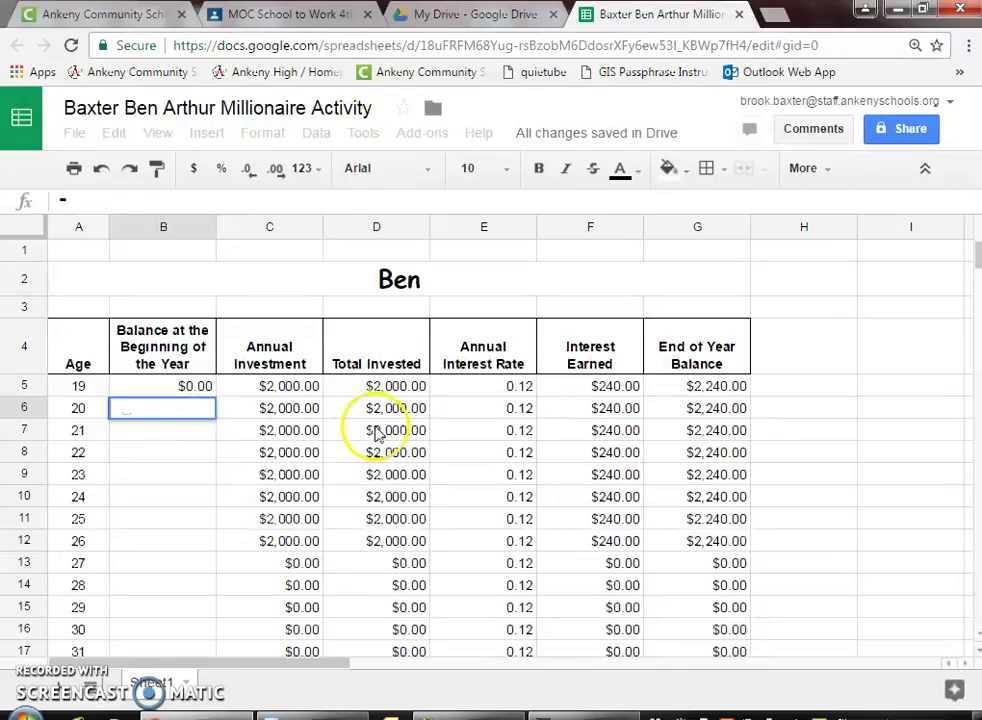
{"action": "left_click", "coordinate": [690, 388]}
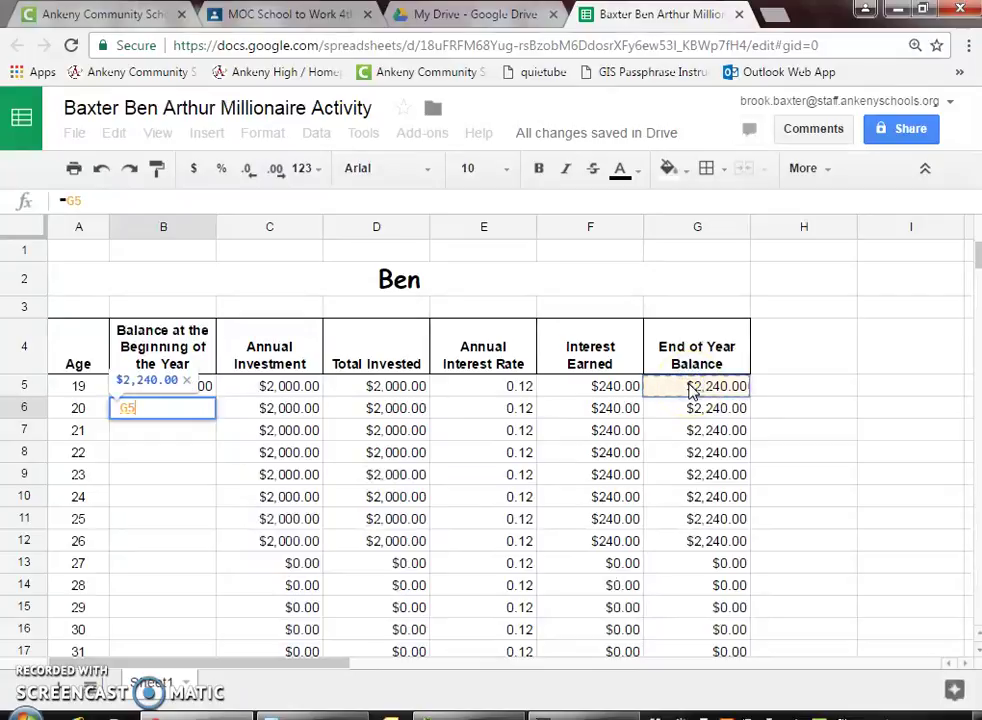
{"action": "key", "text": "Return"}
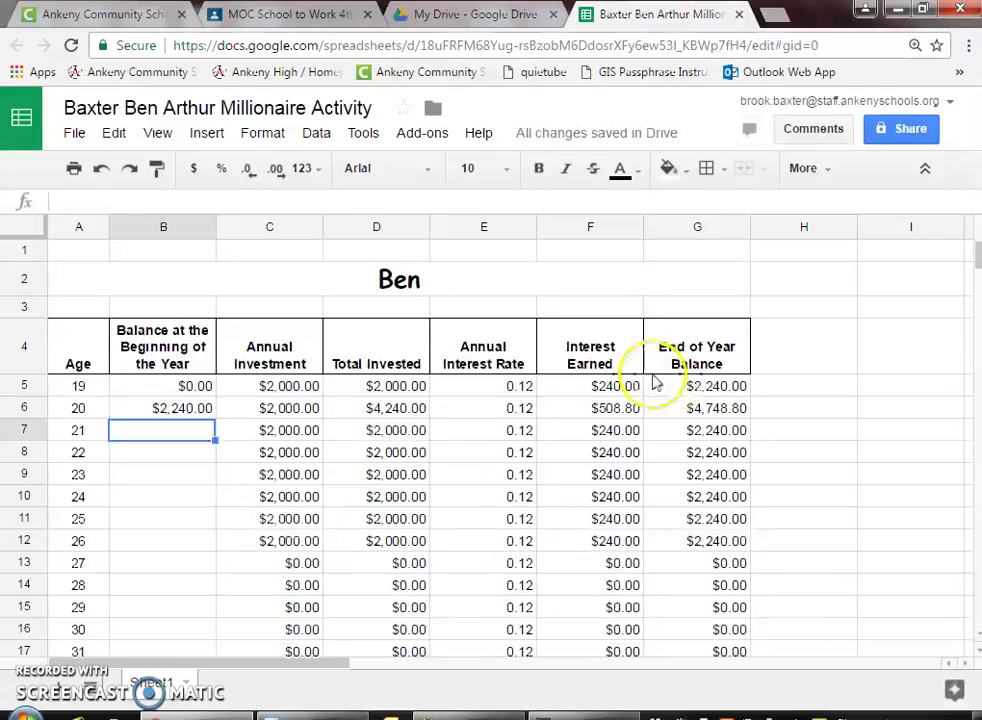
{"action": "left_click", "coordinate": [195, 415]}
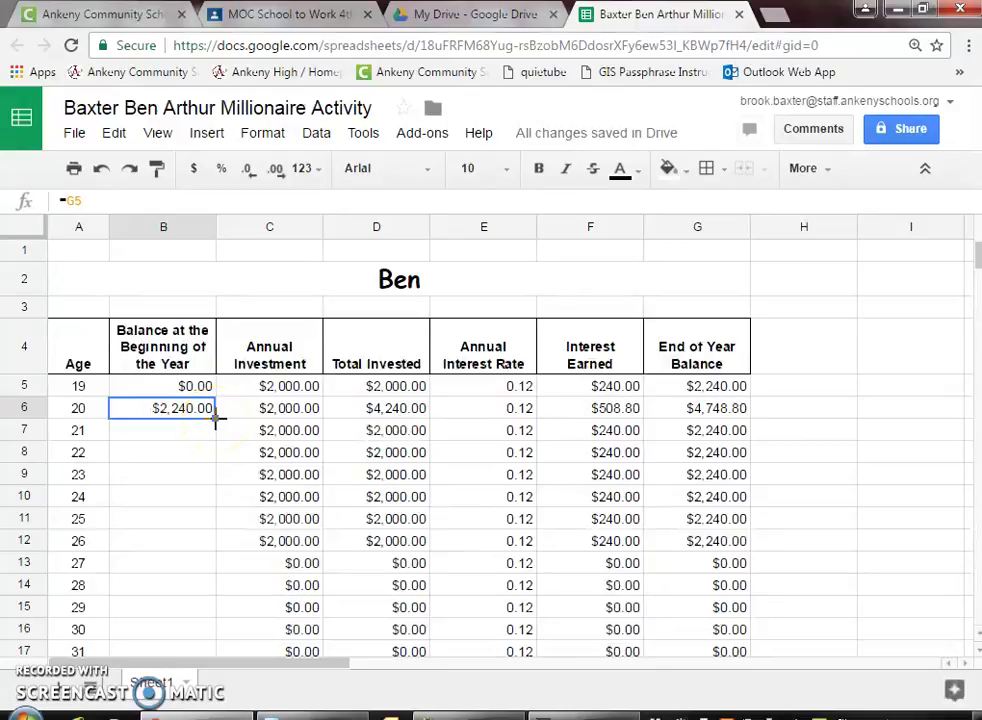
{"action": "left_click_drag", "start_coordinate": [214, 419], "coordinate": [171, 507]}
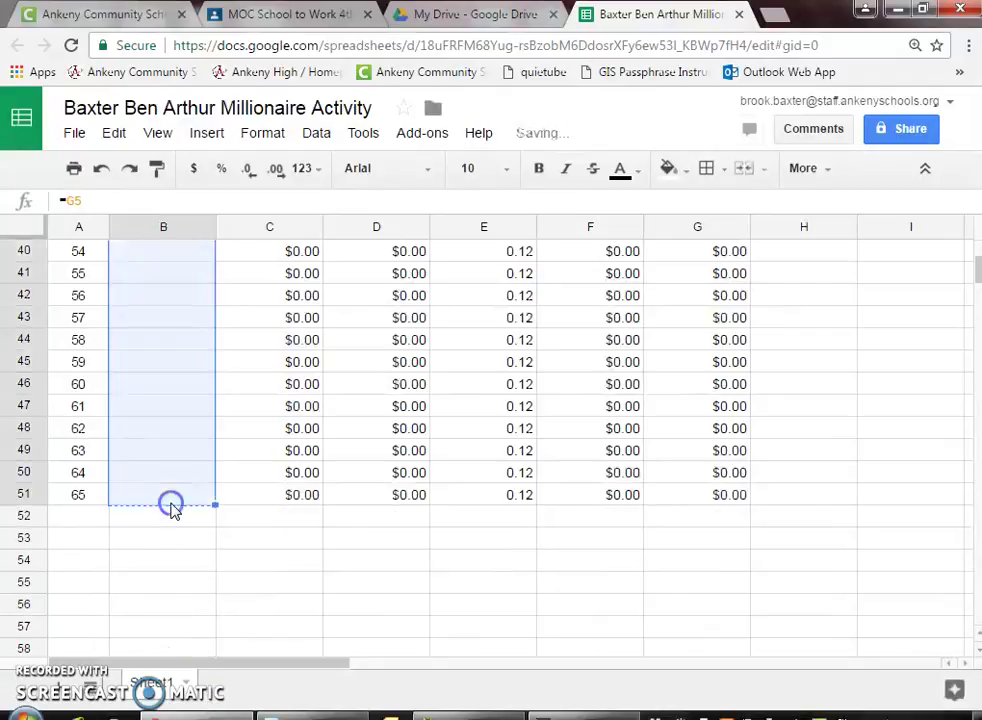